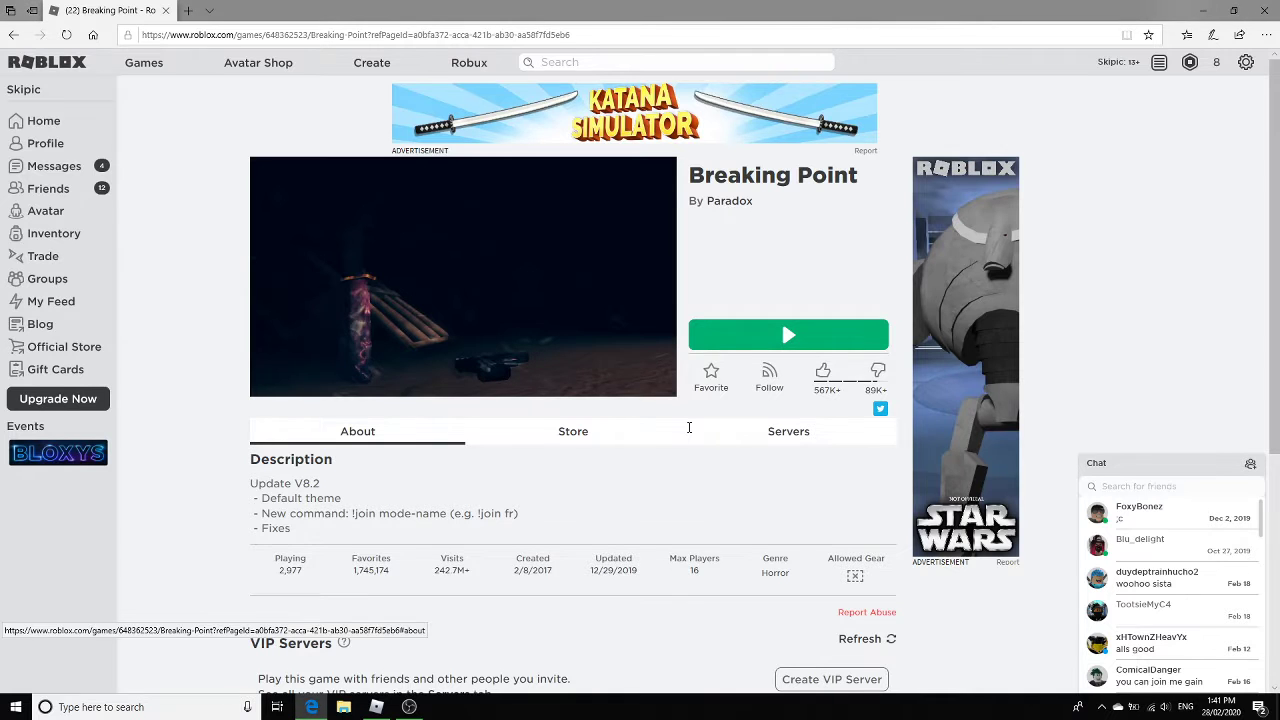
Step: Switch from the Edge browser to the running Breaking Point game window
{"action": "key", "text": "alt+Tab"}
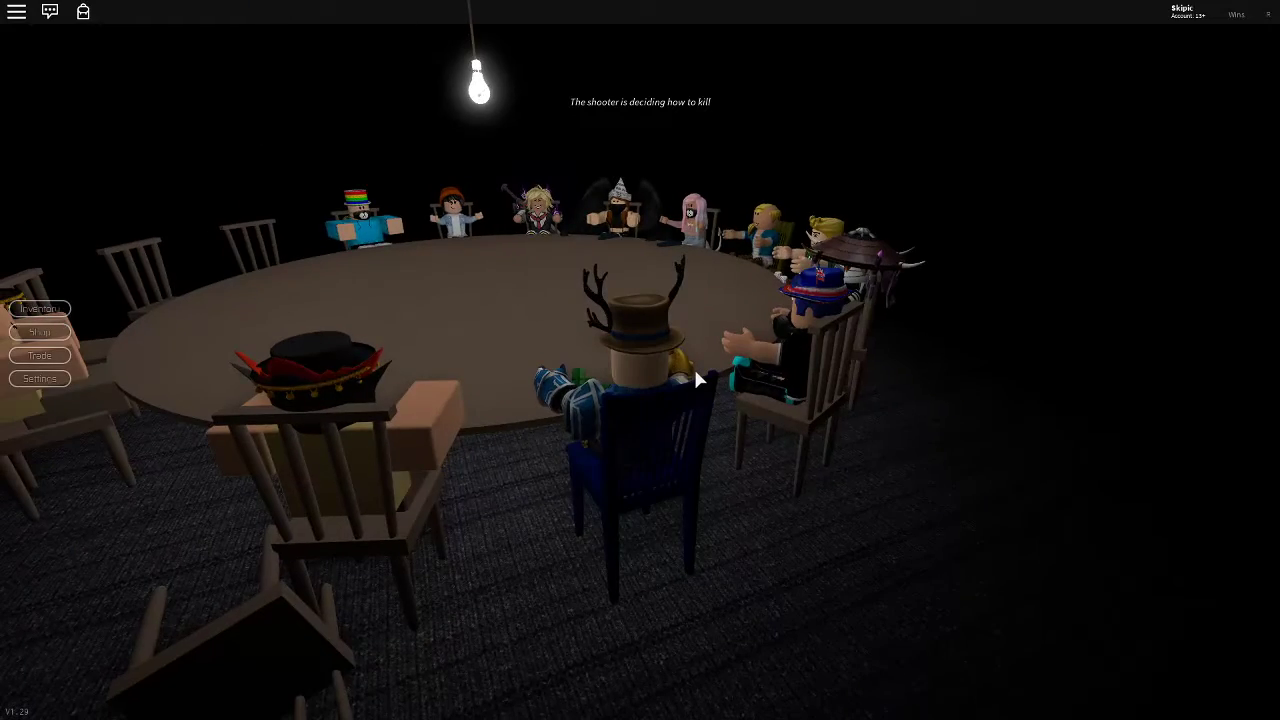
Step: Check the in-game menu, resume the game, and shoot a player seated at the table
{"action": "key", "text": "Escape"}
{"action": "left_click", "coordinate": [520, 151]}
{"action": "left_click", "coordinate": [889, 362]}
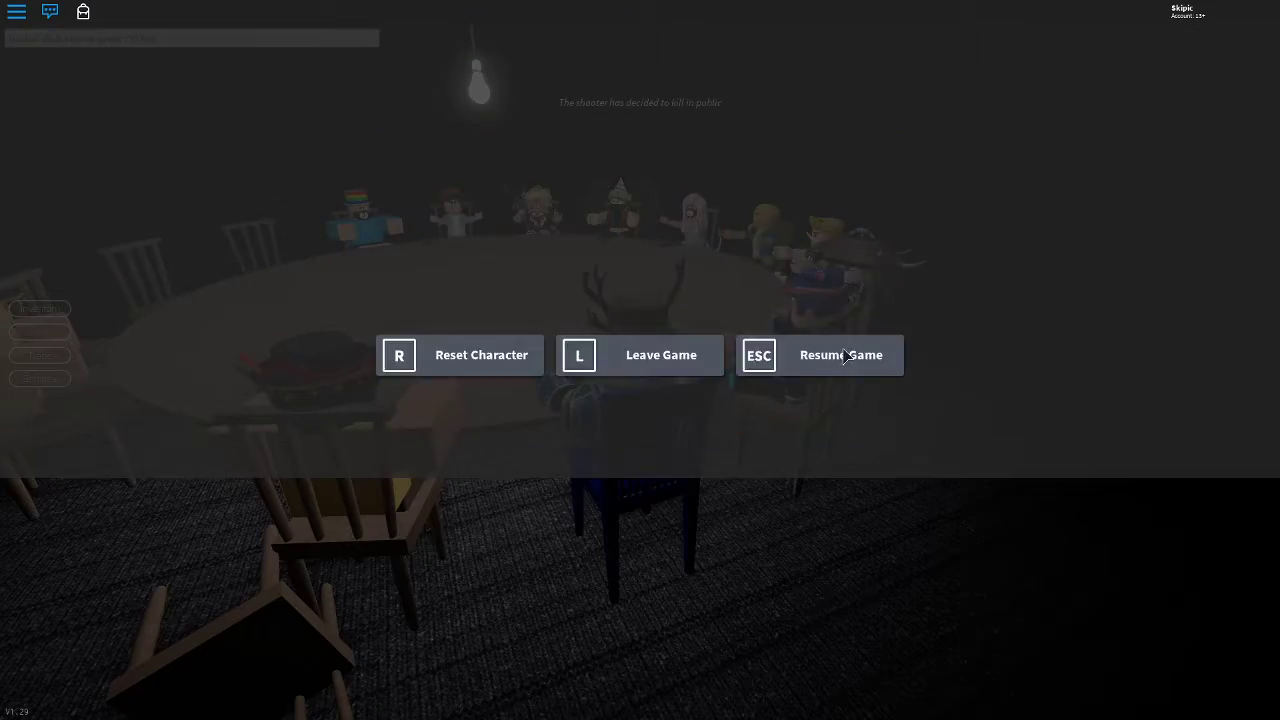
{"action": "left_click", "coordinate": [845, 356]}
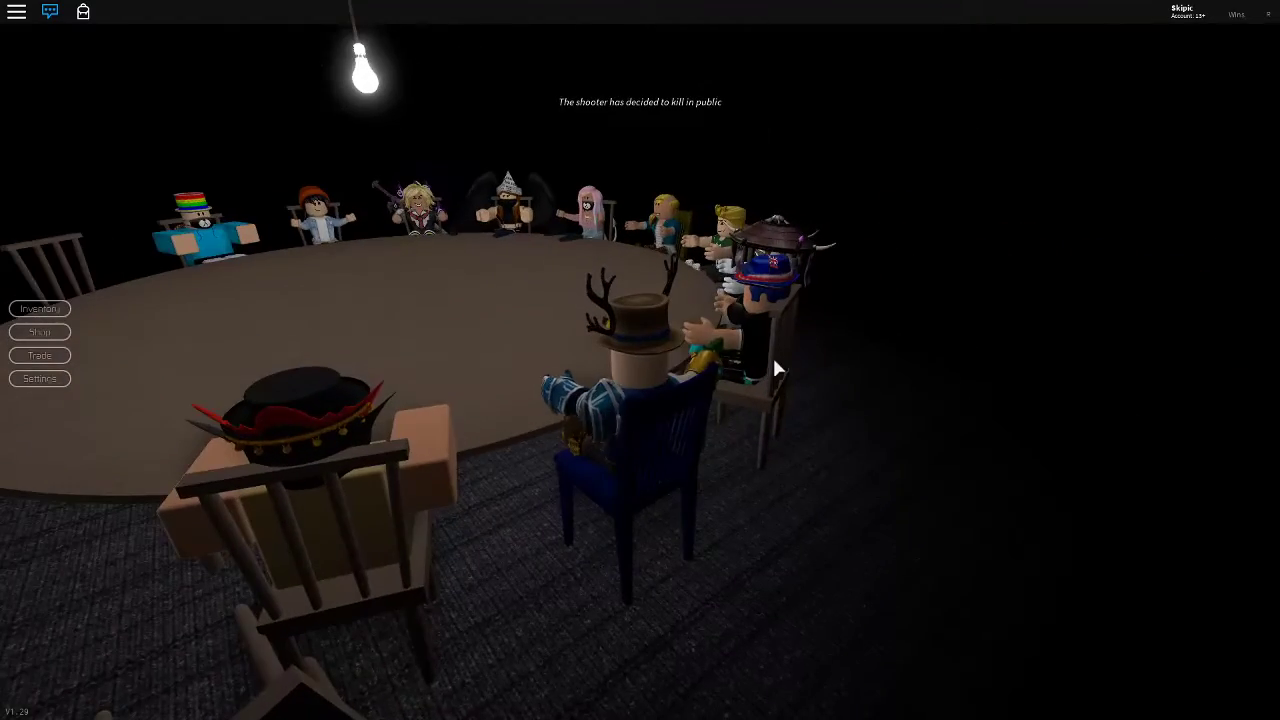
{"action": "left_click", "coordinate": [763, 318]}
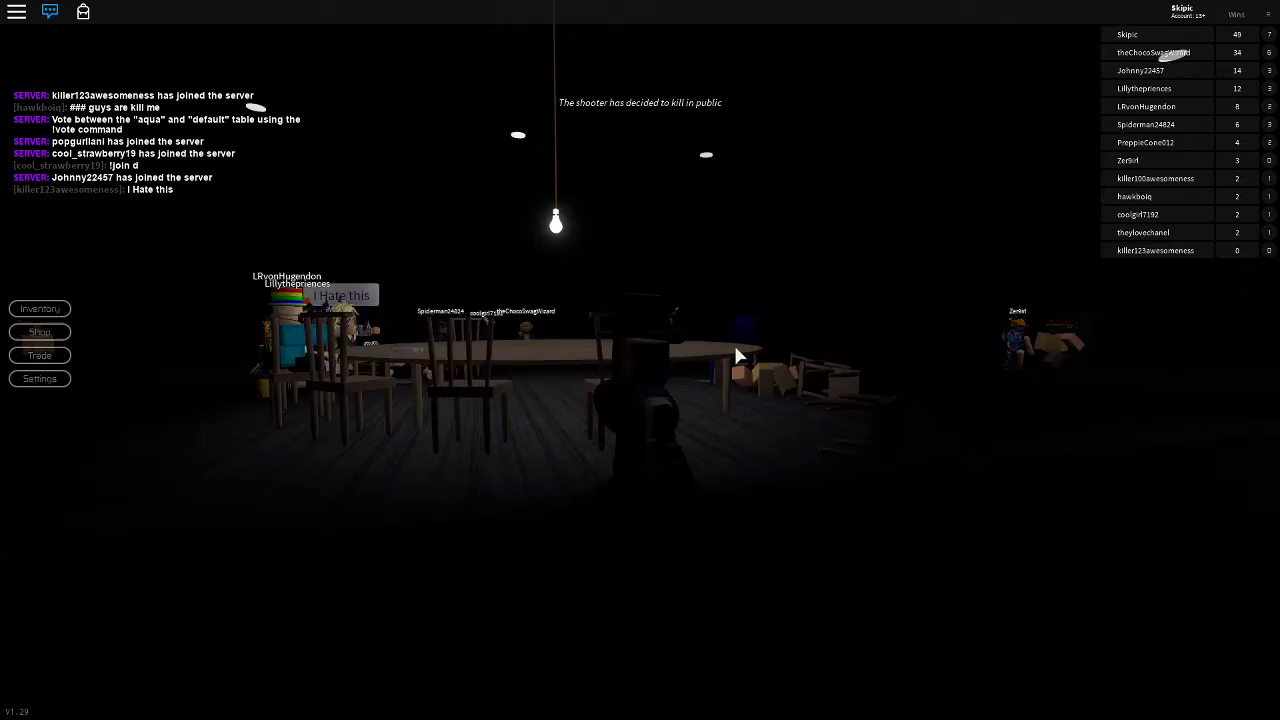
Step: Walk across the room to the group of players and send an encouraging chat message
{"action": "key", "text": "w"}
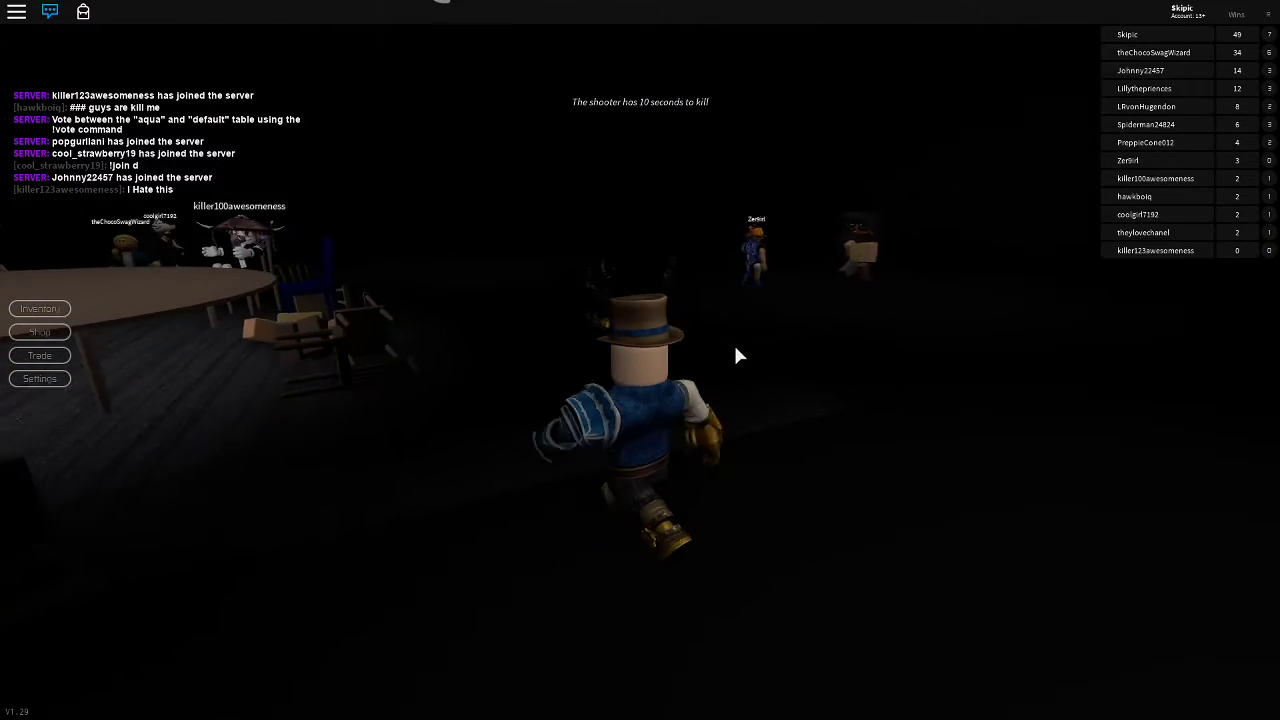
{"action": "key", "text": "w"}
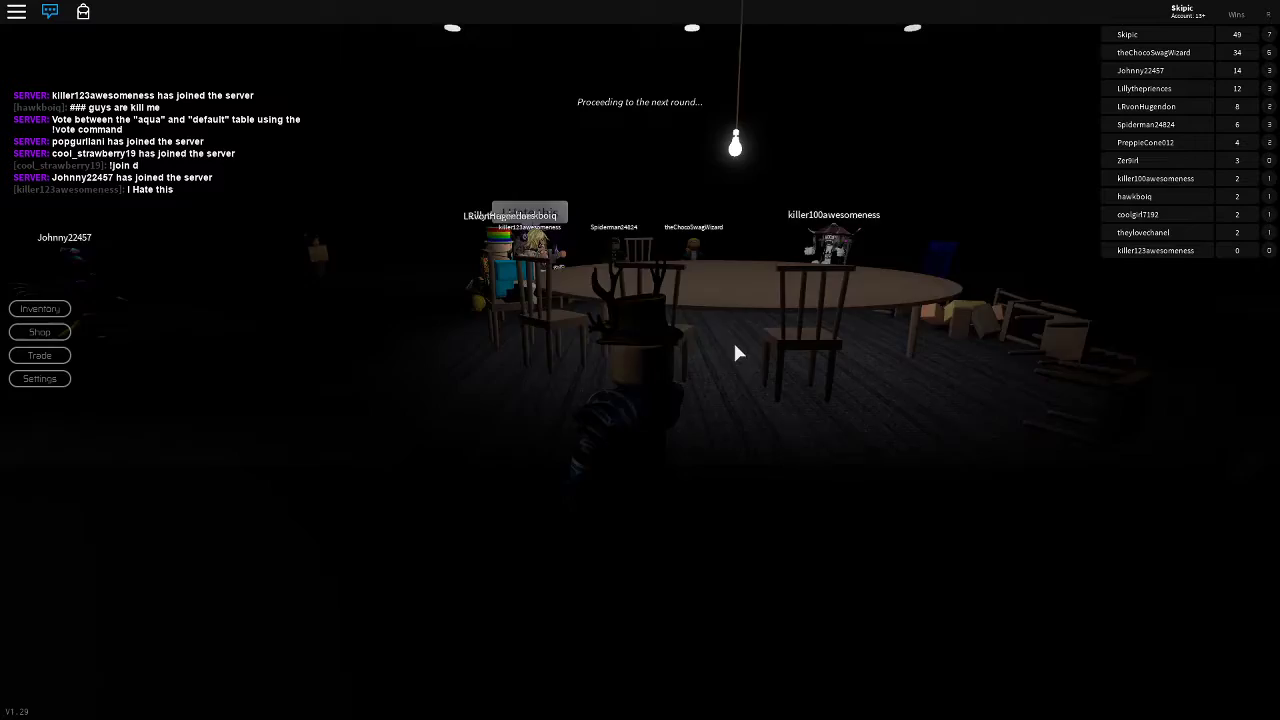
{"action": "key", "text": "a"}
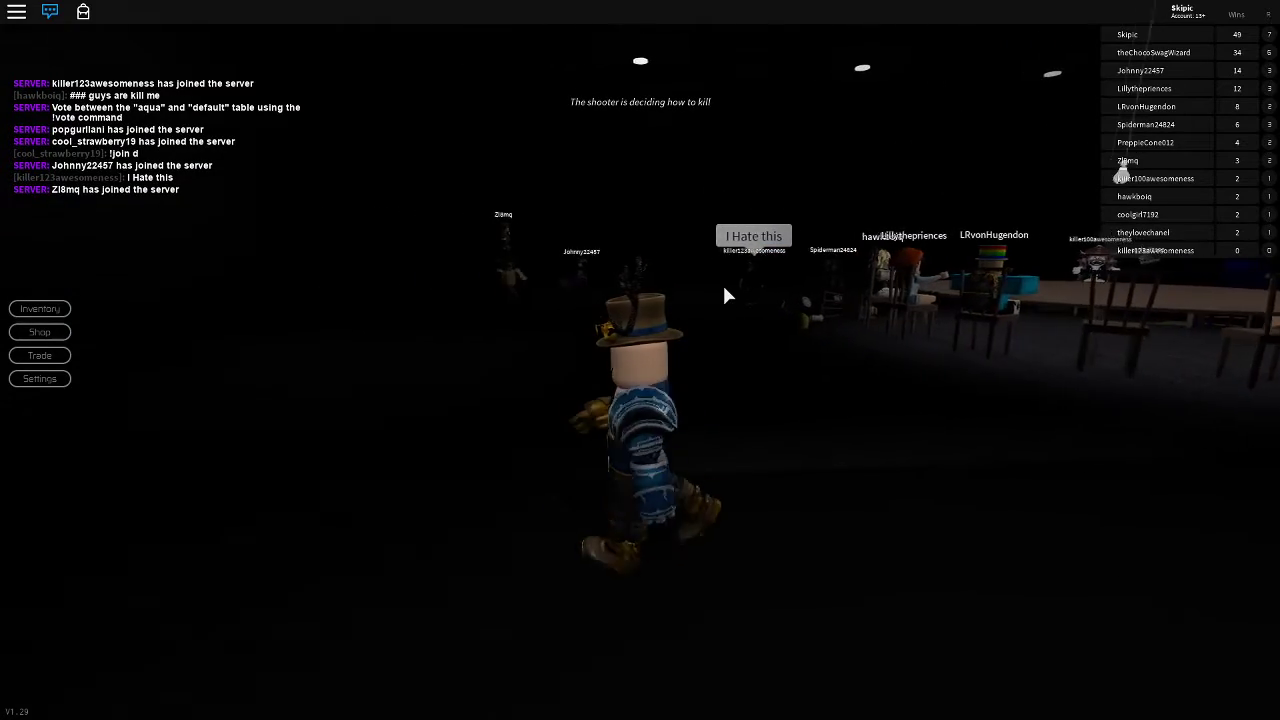
{"action": "key", "text": "w"}
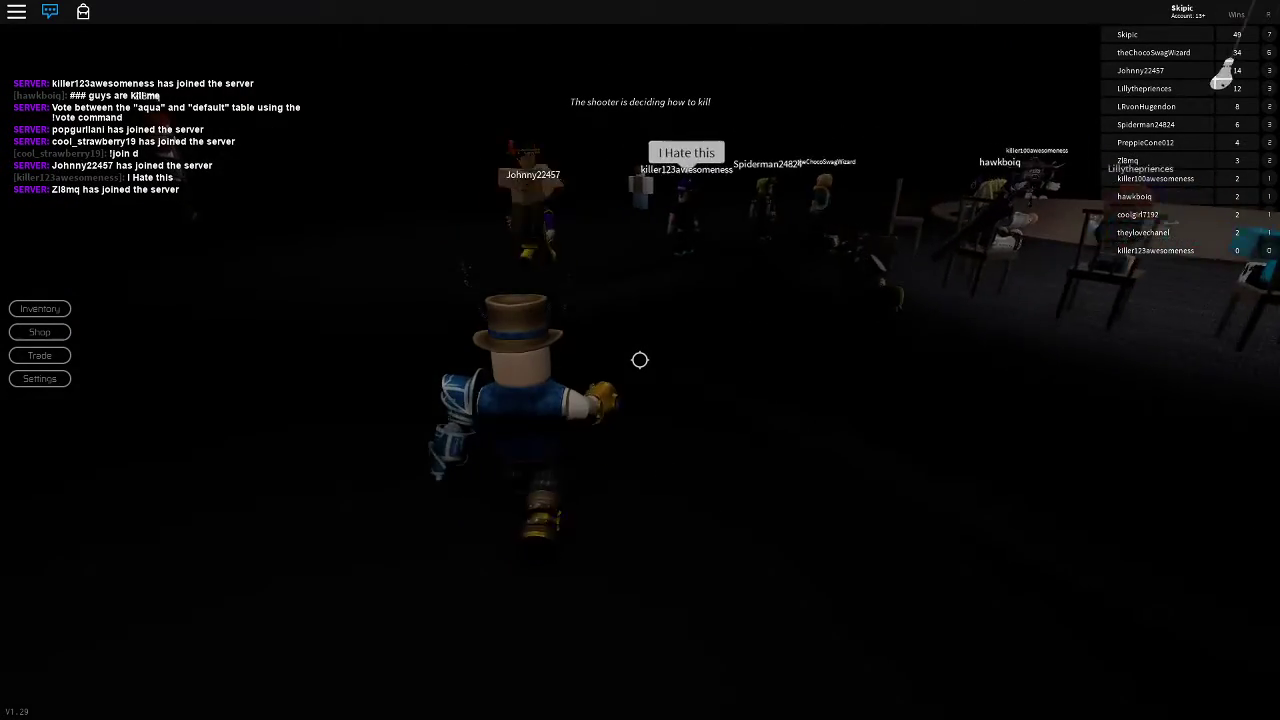
{"action": "key", "text": "w"}
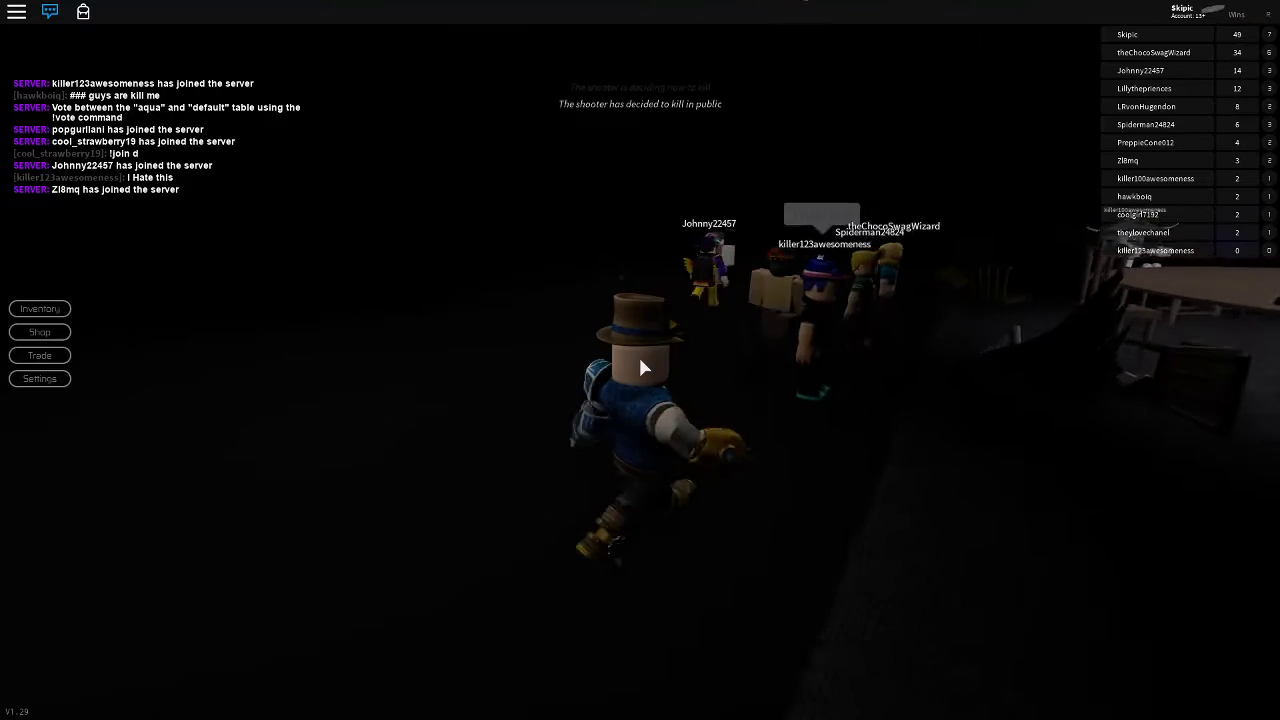
{"action": "key", "text": "slash"}
{"action": "type", "text": "yur"}
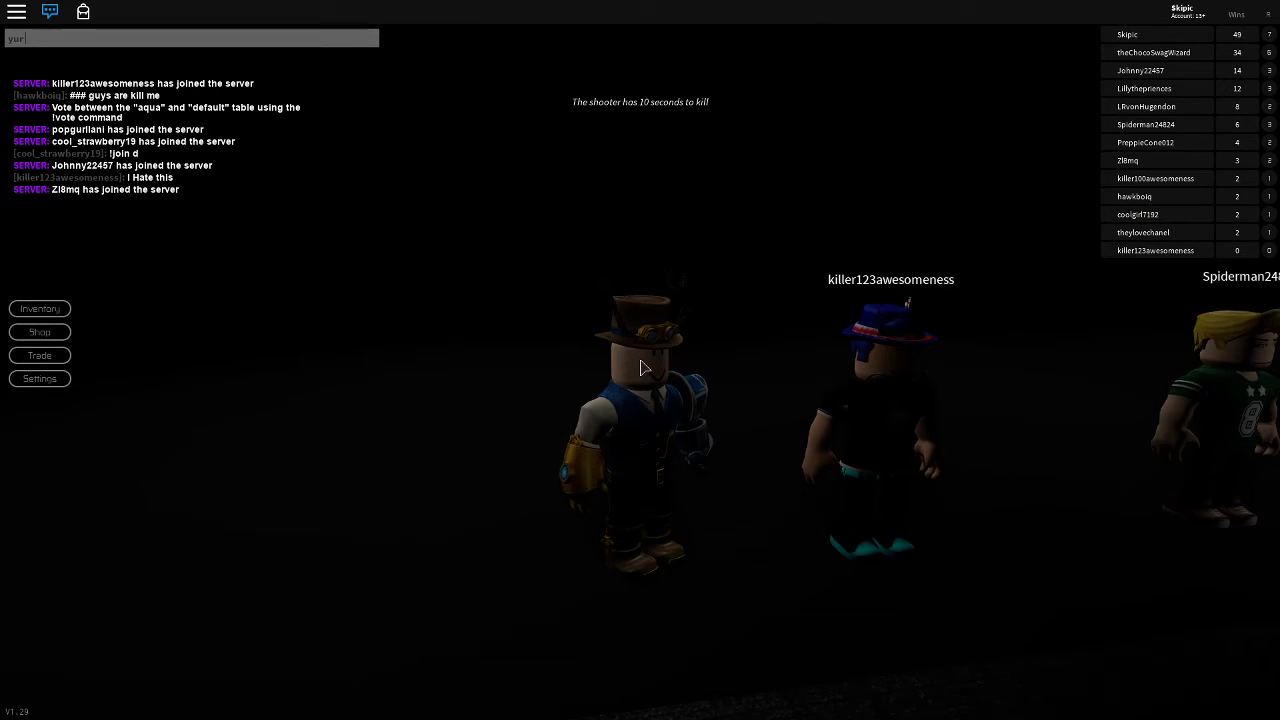
{"action": "type", "text": " awe"}
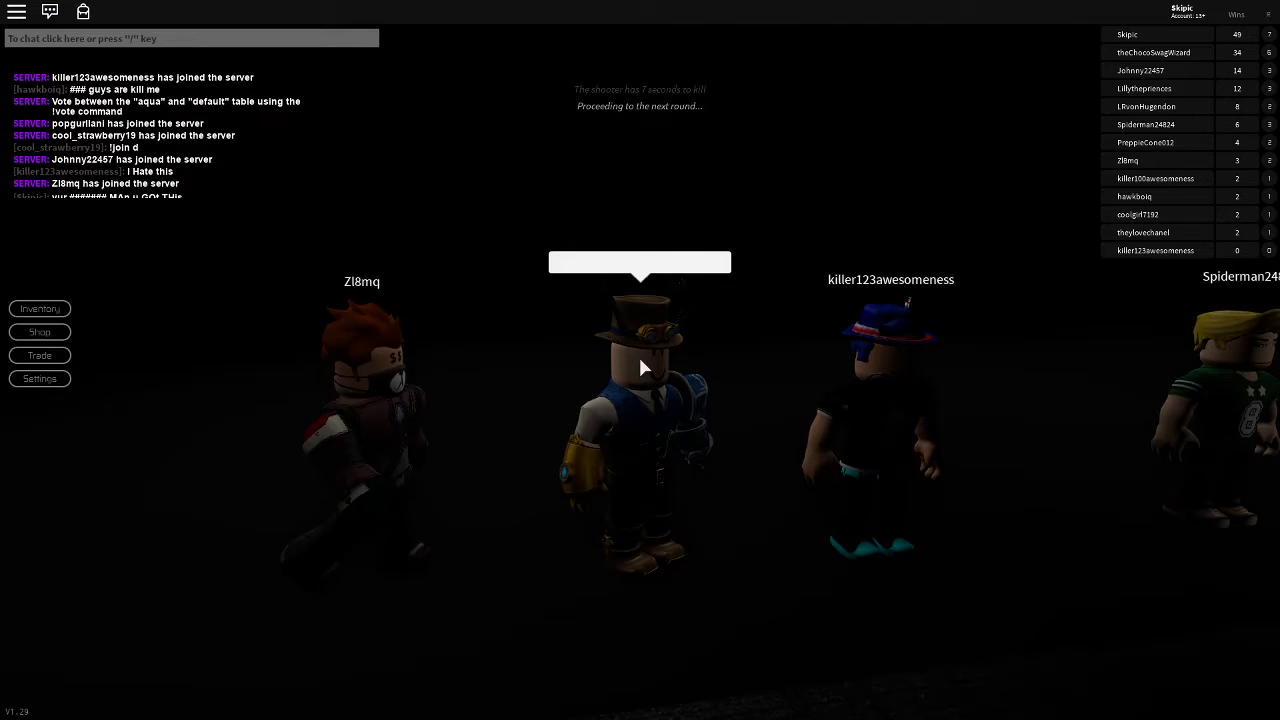
{"action": "key", "text": "Return"}
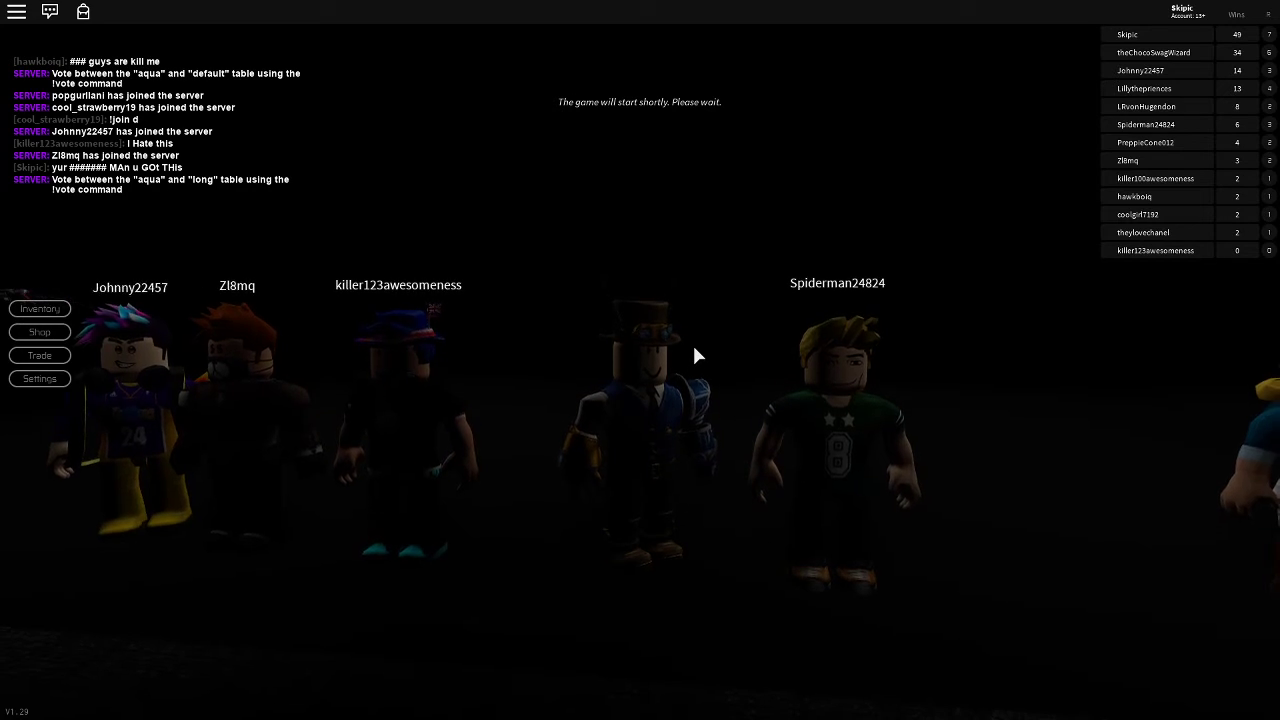
Step: Move back and forth to the round table and sit as Duck Duck Stab begins
{"action": "key", "text": "w"}
{"action": "key", "text": "s"}
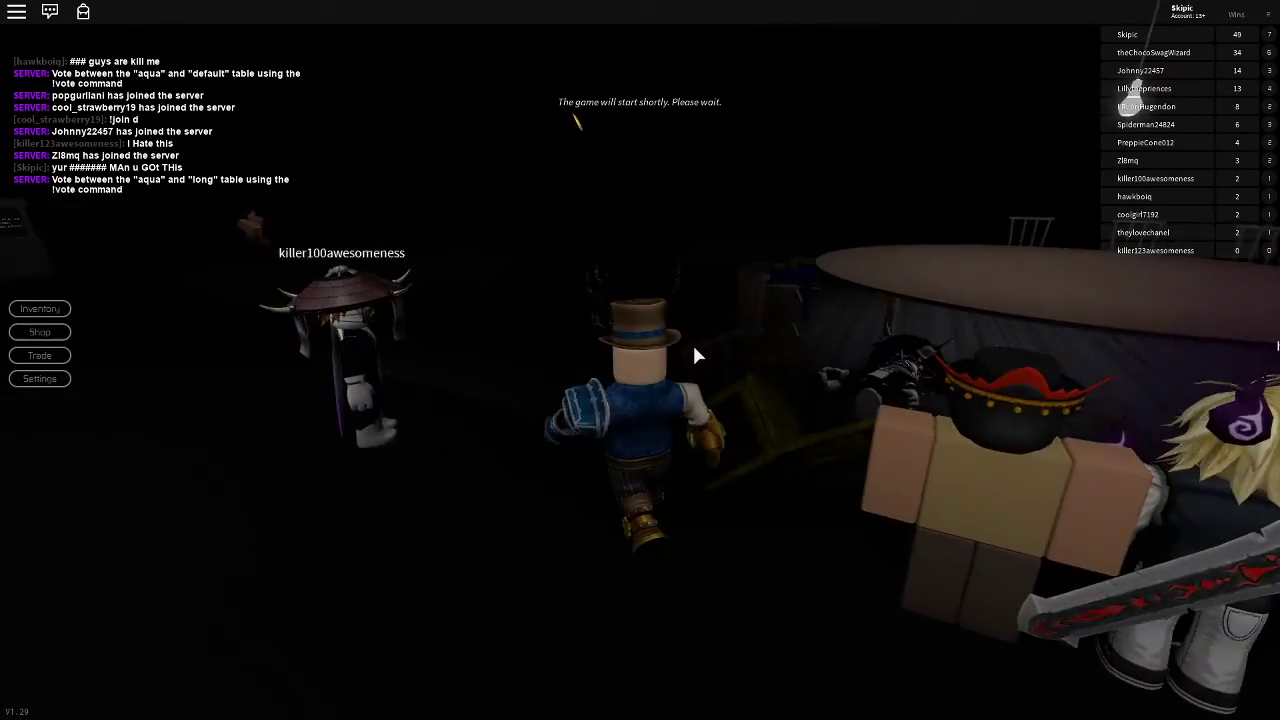
{"action": "key", "text": "w"}
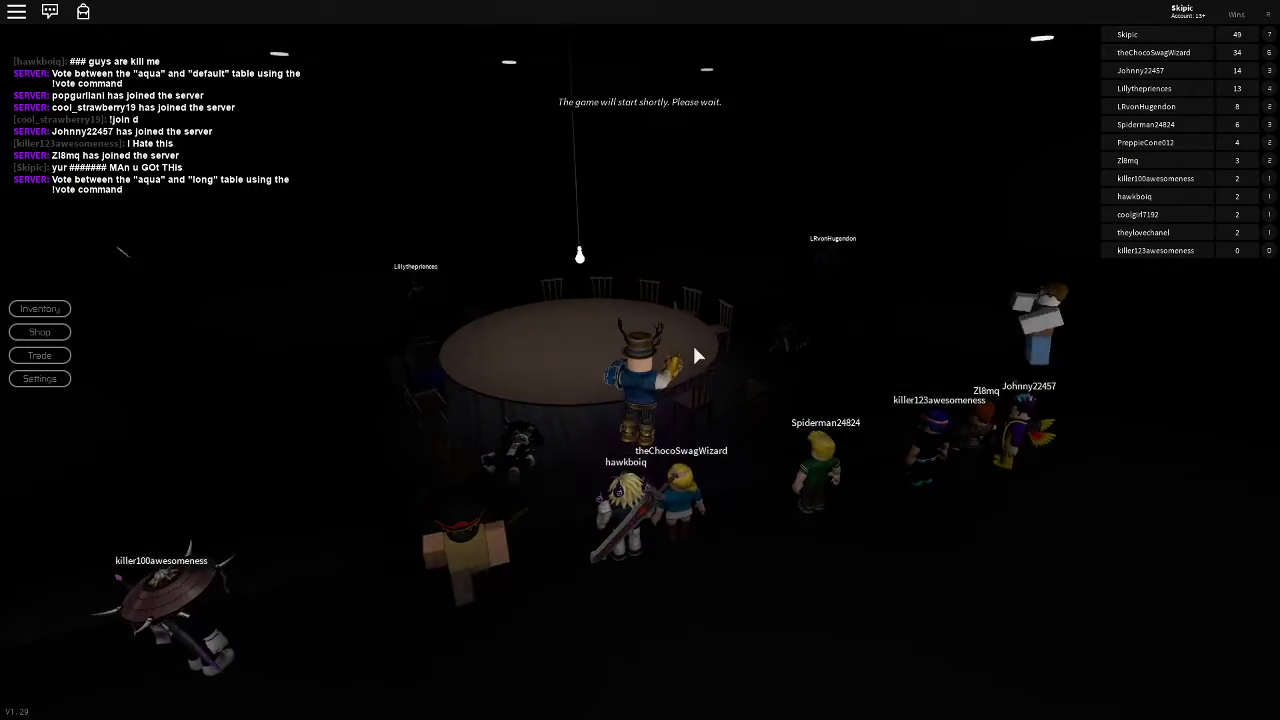
{"action": "key", "text": "w"}
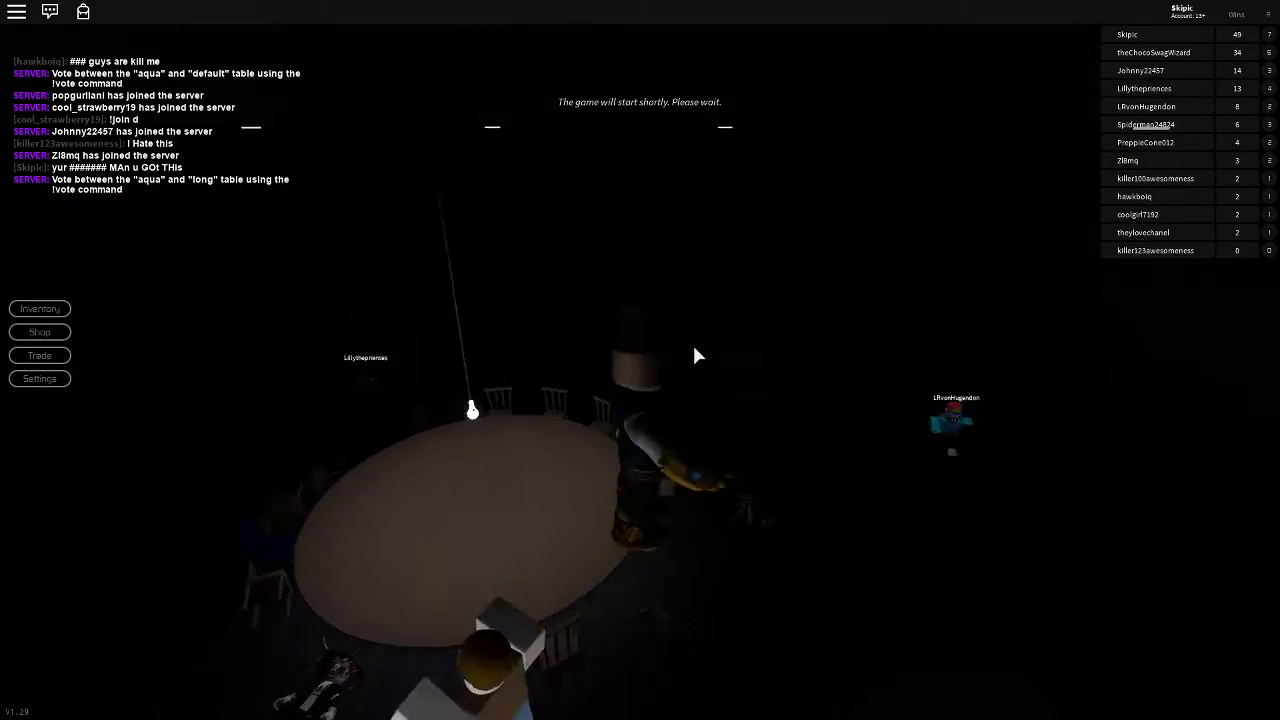
{"action": "key", "text": "s"}
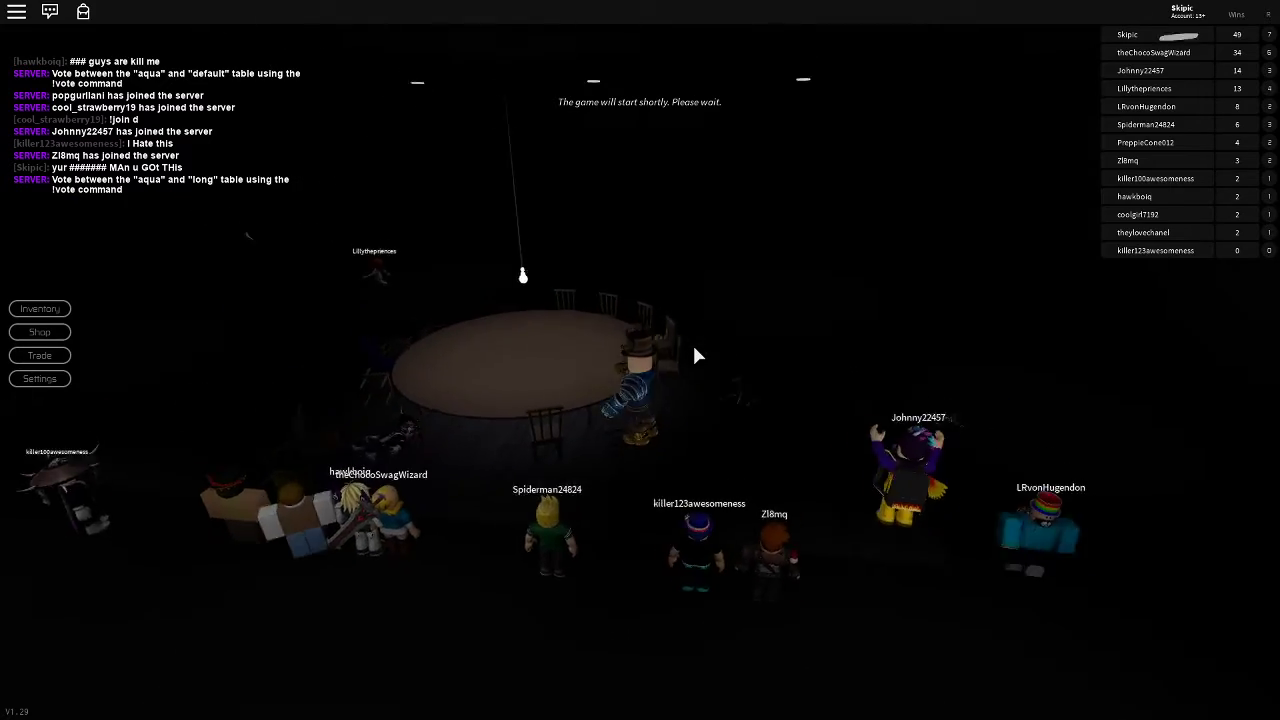
{"action": "key", "text": "w"}
{"action": "scroll", "coordinate": [692, 342], "scroll_direction": "up", "scroll_amount": 3}
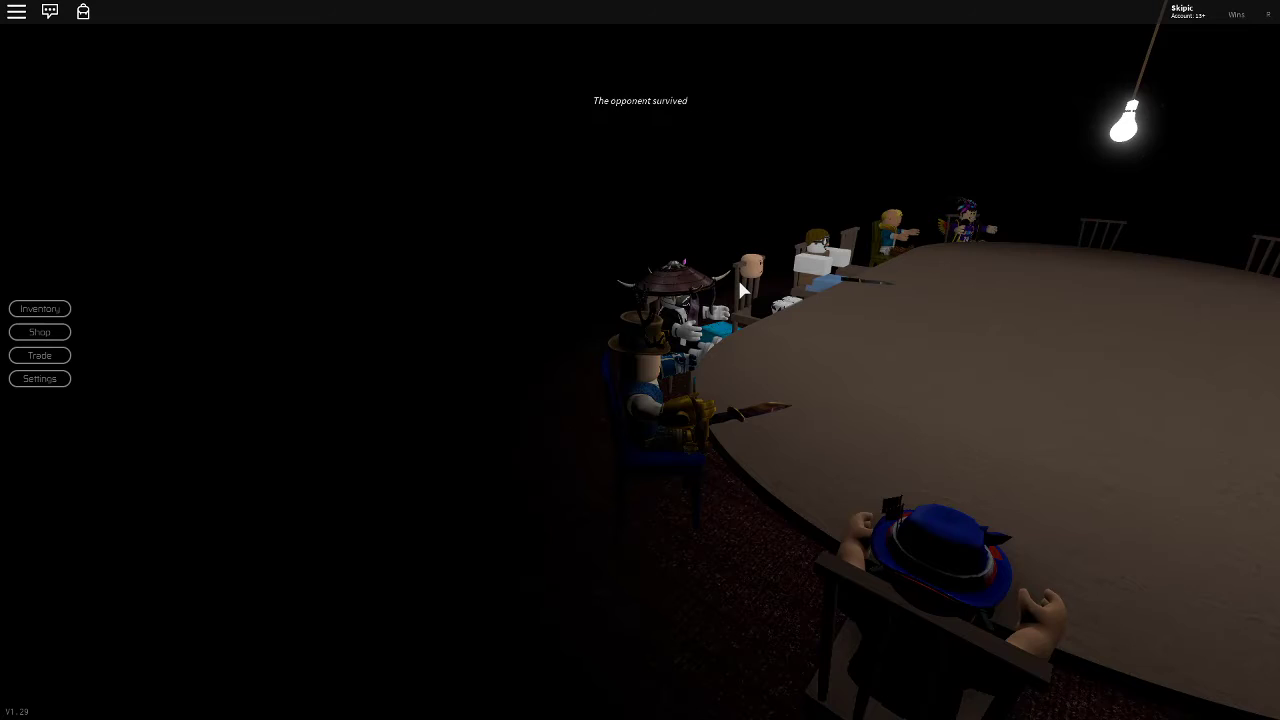
Step: Post a cheering message and then a reply in the game chat
{"action": "key", "text": "Escape"}
{"action": "key", "text": "Escape"}
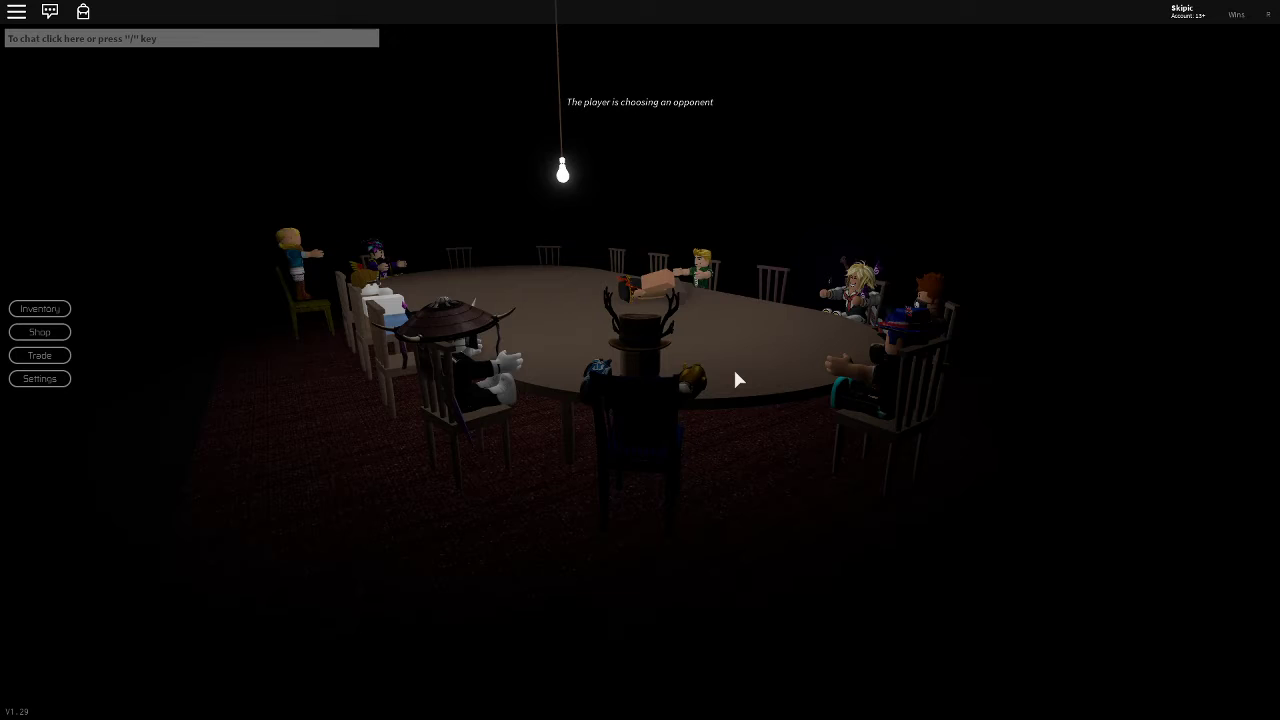
{"action": "key", "text": "Return"}
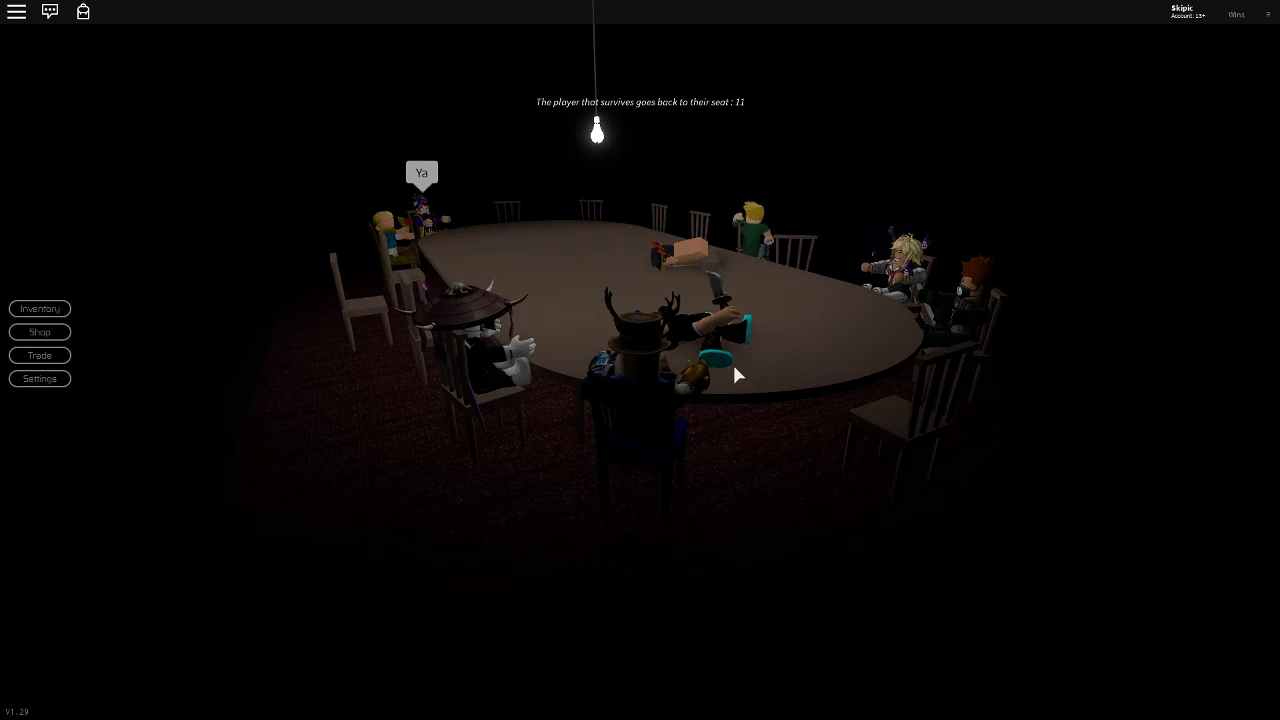
{"action": "key", "text": "slash"}
{"action": "type", "text": "YES"}
{"action": "key", "text": "Return"}
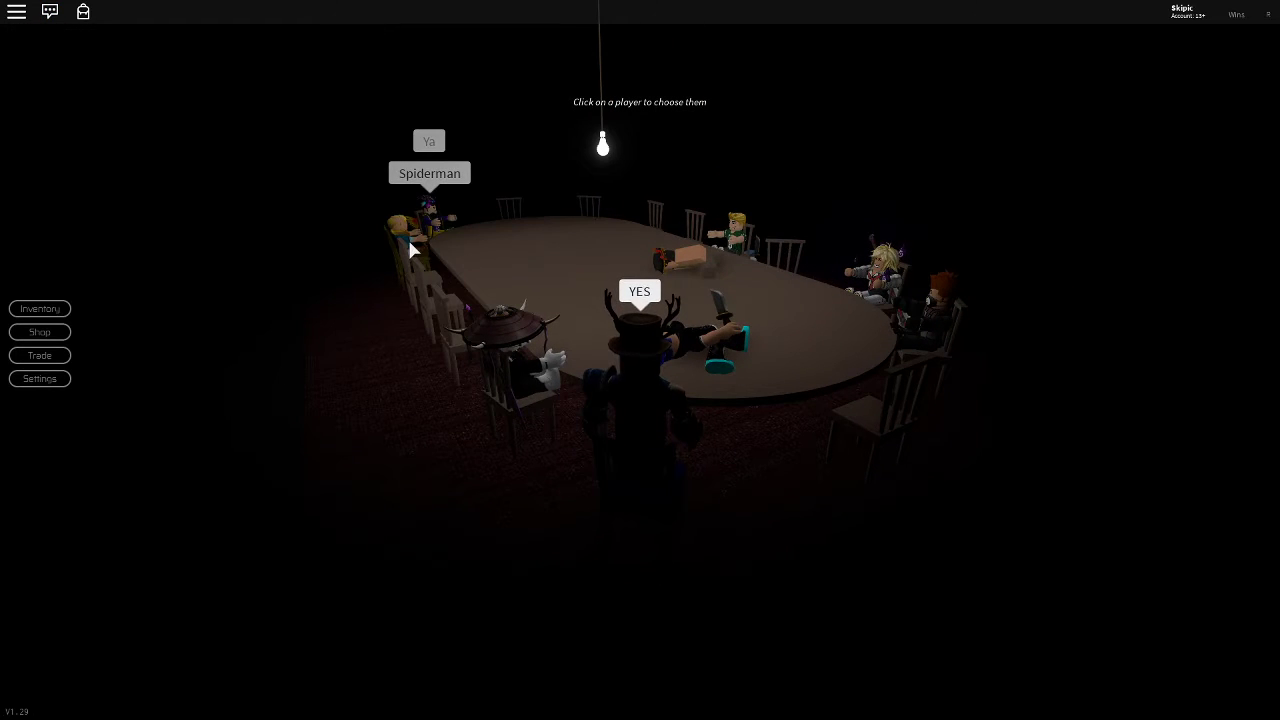
Step: Choose an opponent at the table, approach them and equip the sword from slot 1
{"action": "left_click", "coordinate": [407, 237]}
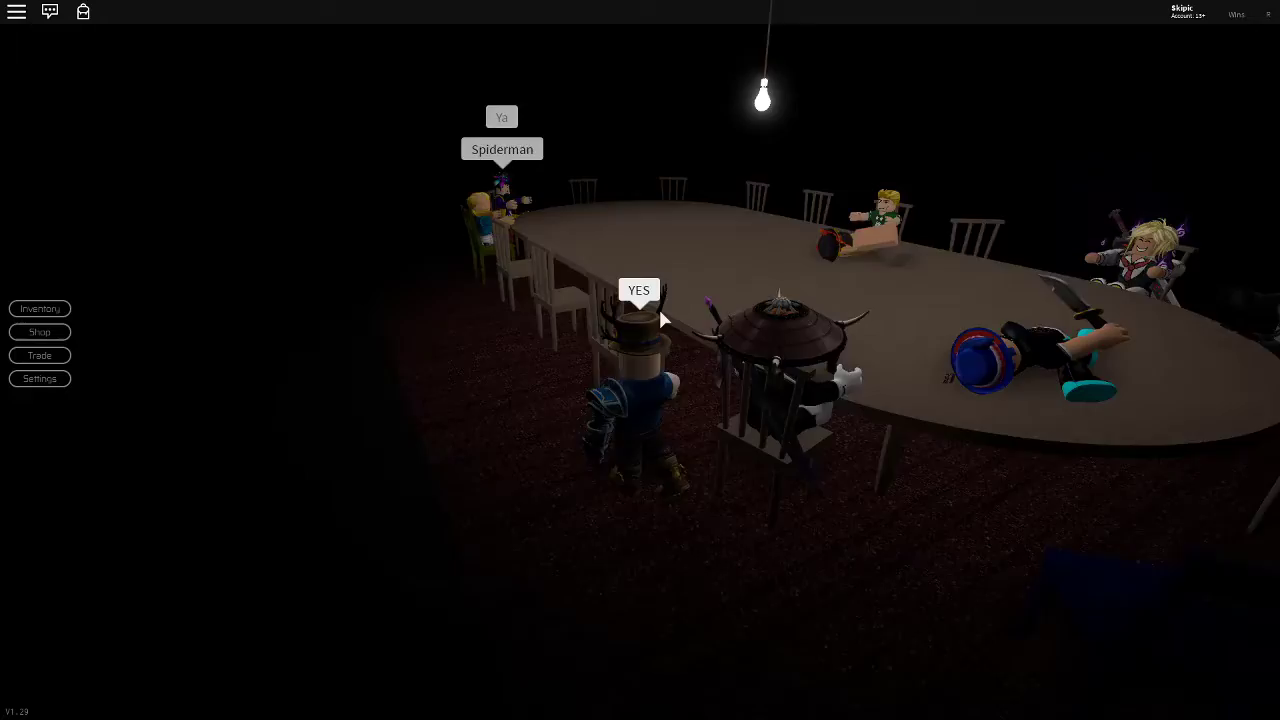
{"action": "key", "text": "w"}
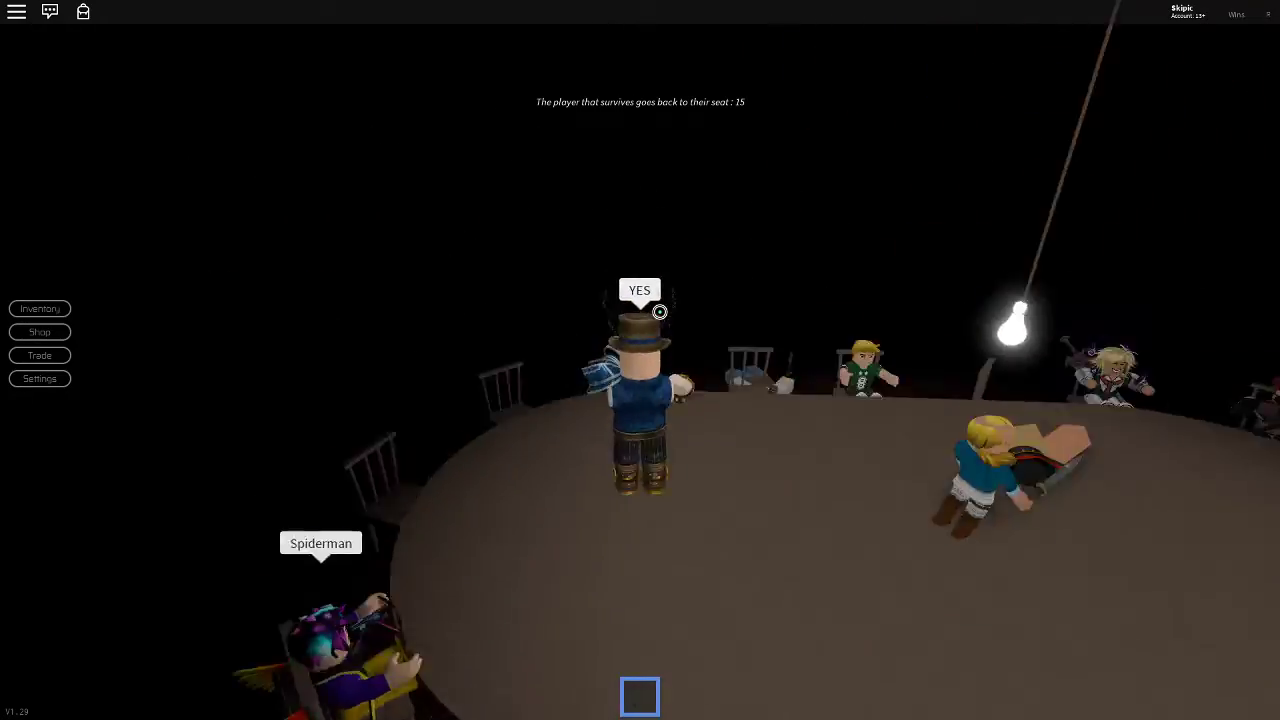
{"action": "left_click_drag", "start_coordinate": [792, 259], "coordinate": [715, 265]}
{"action": "key", "text": "1"}
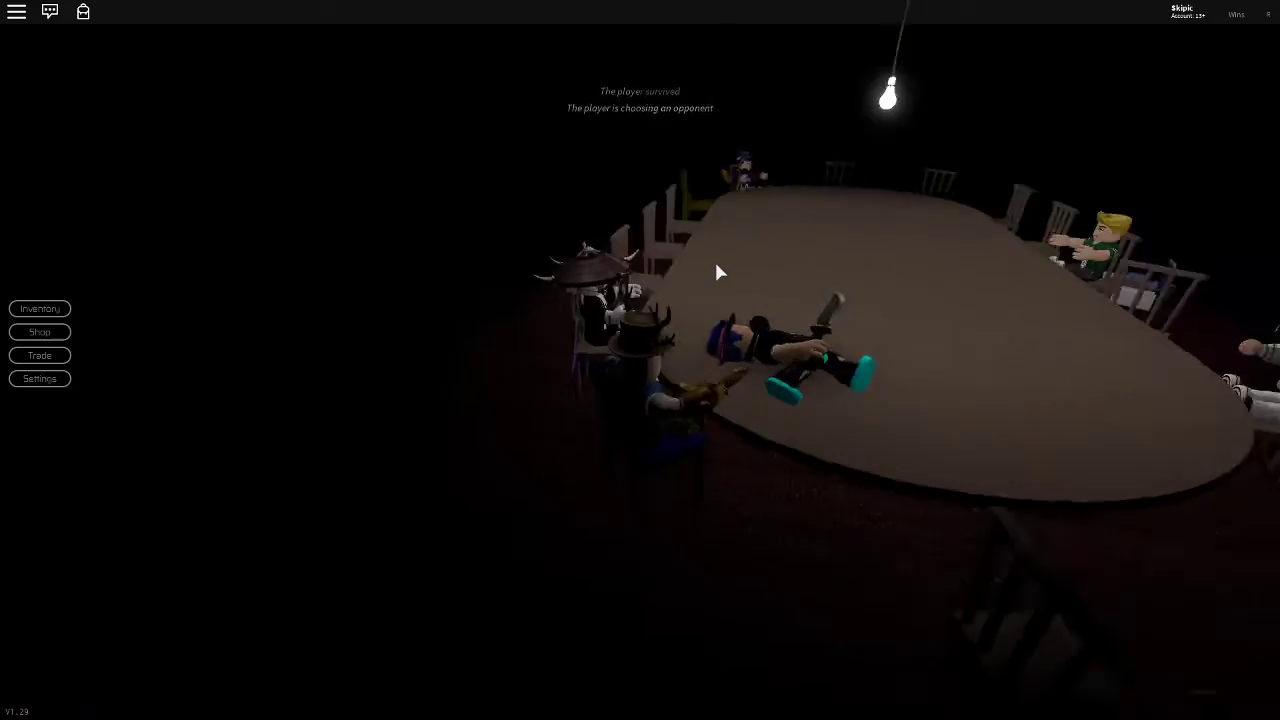
Step: Follow the fight and post 'save the spider man' in chat
{"action": "left_click_drag", "start_coordinate": [714, 259], "coordinate": [714, 259]}
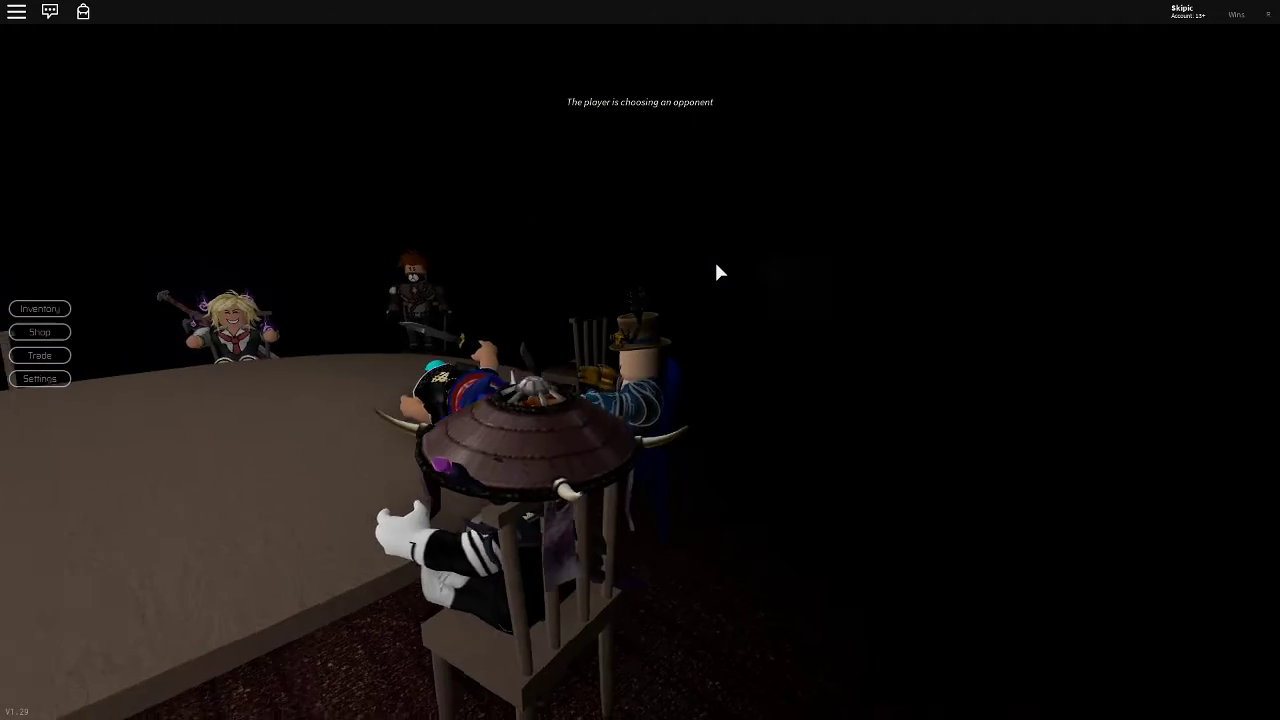
{"action": "scroll", "coordinate": [720, 272], "scroll_direction": "down", "scroll_amount": 3}
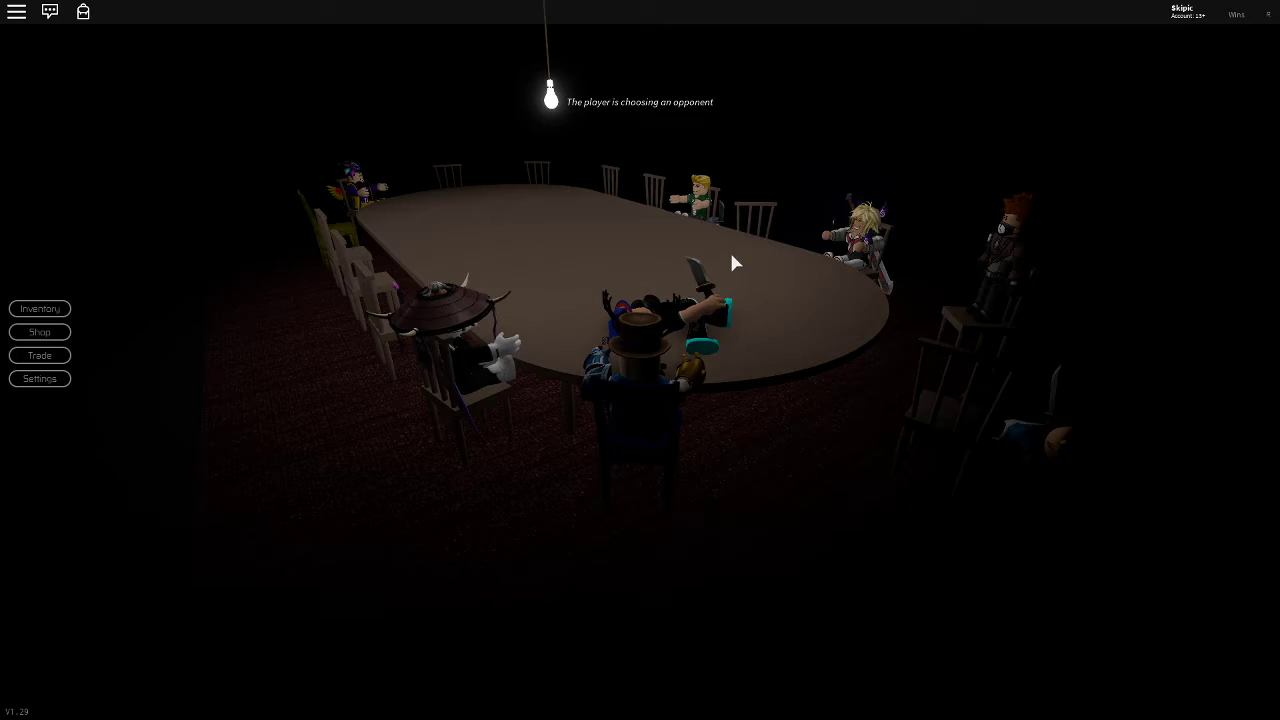
{"action": "key", "text": "slash"}
{"action": "type", "text": "saue the"}
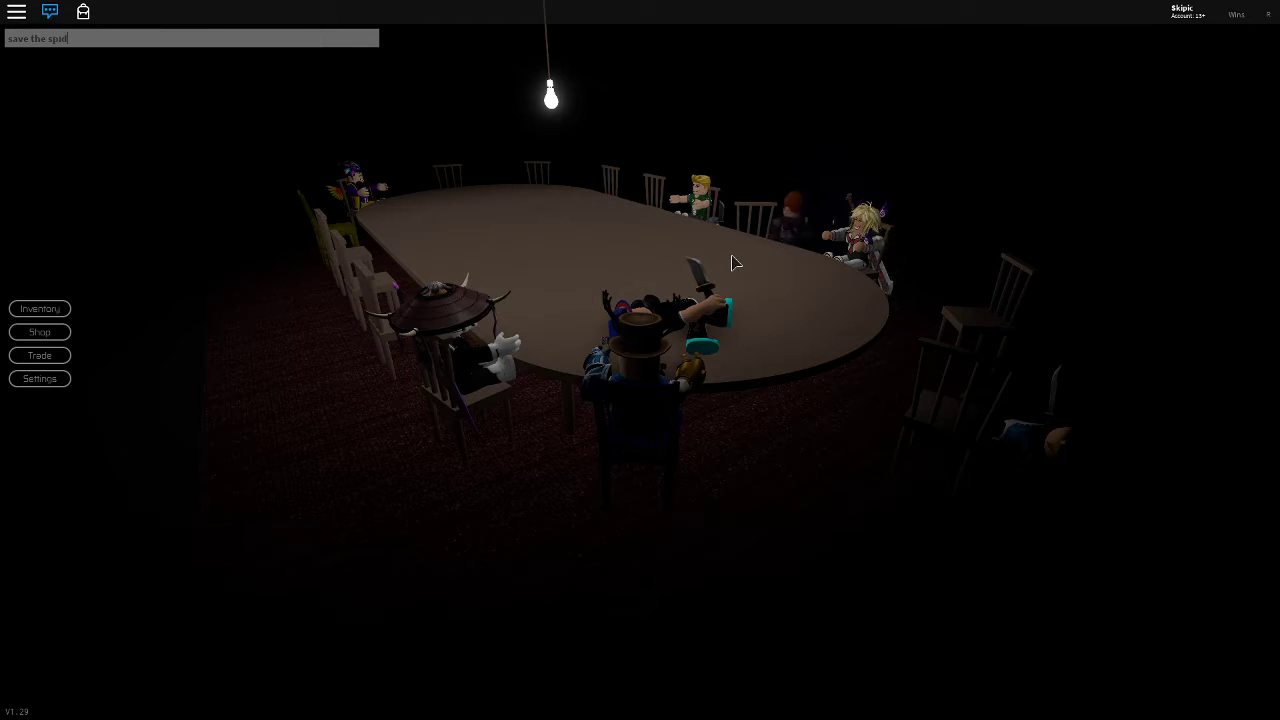
{"action": "type", "text": " spider man"}
{"action": "key", "text": "Return"}
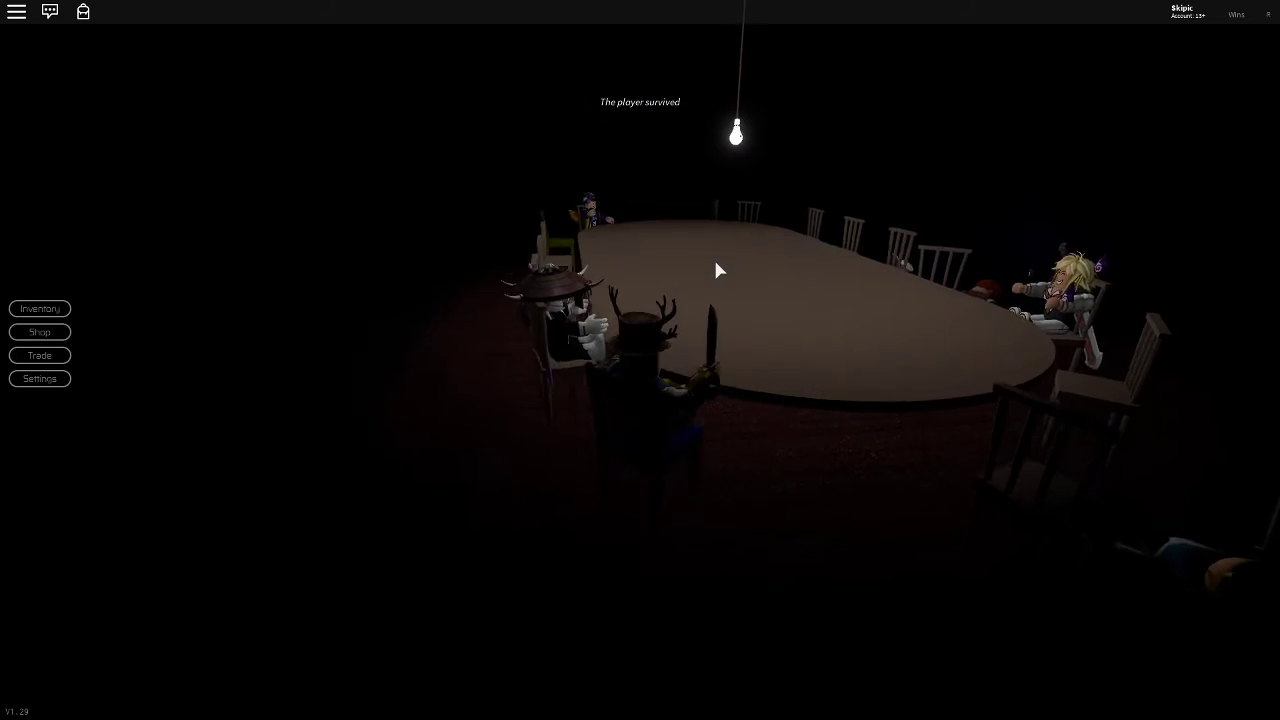
Step: Choose a seated player as the duel opponent and post 'Revenge' in chat
{"action": "left_click", "coordinate": [621, 216]}
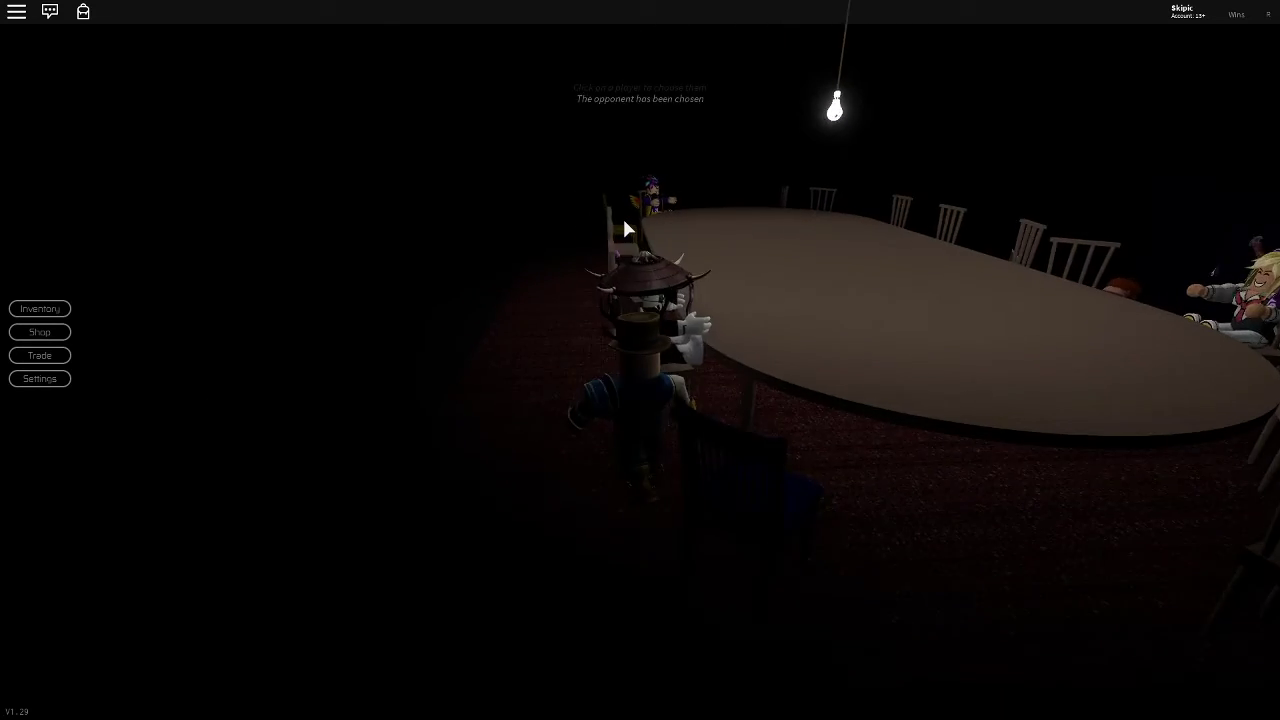
{"action": "key", "text": "slash"}
{"action": "type", "text": "Revenge"}
{"action": "key", "text": "Return"}
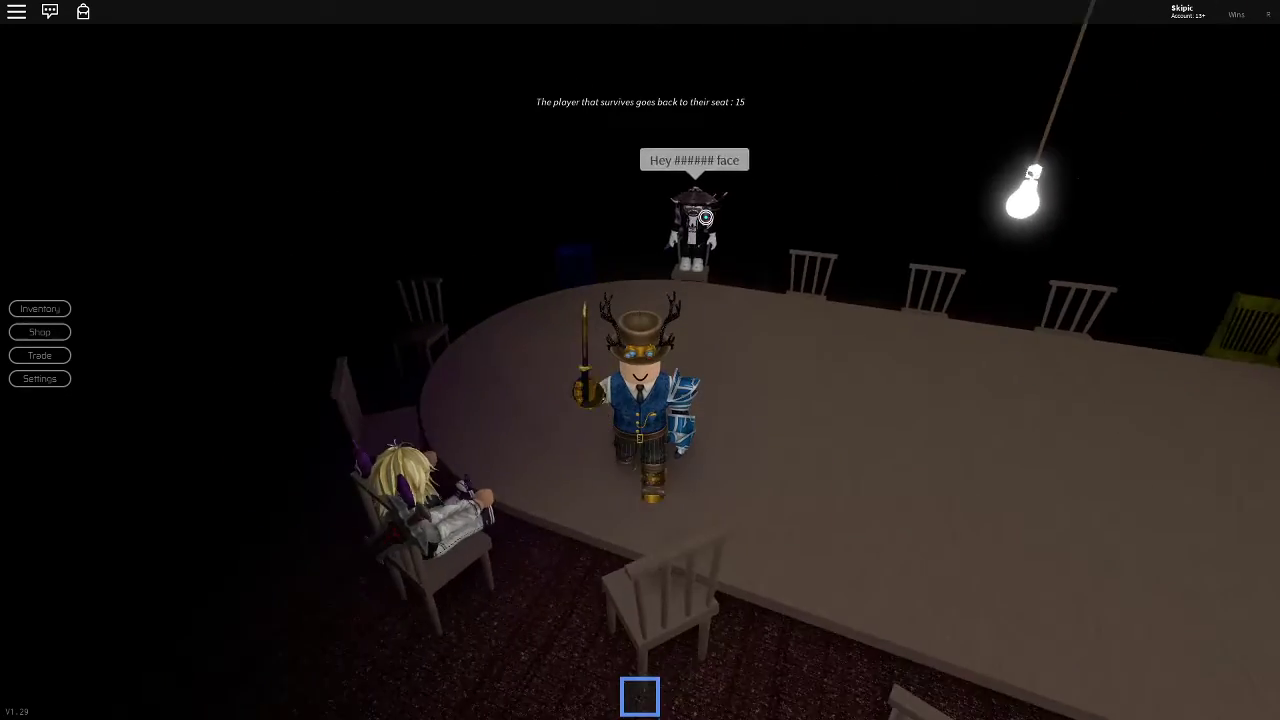
Step: Equip the knife and attack the opponent across the table
{"action": "key", "text": "1"}
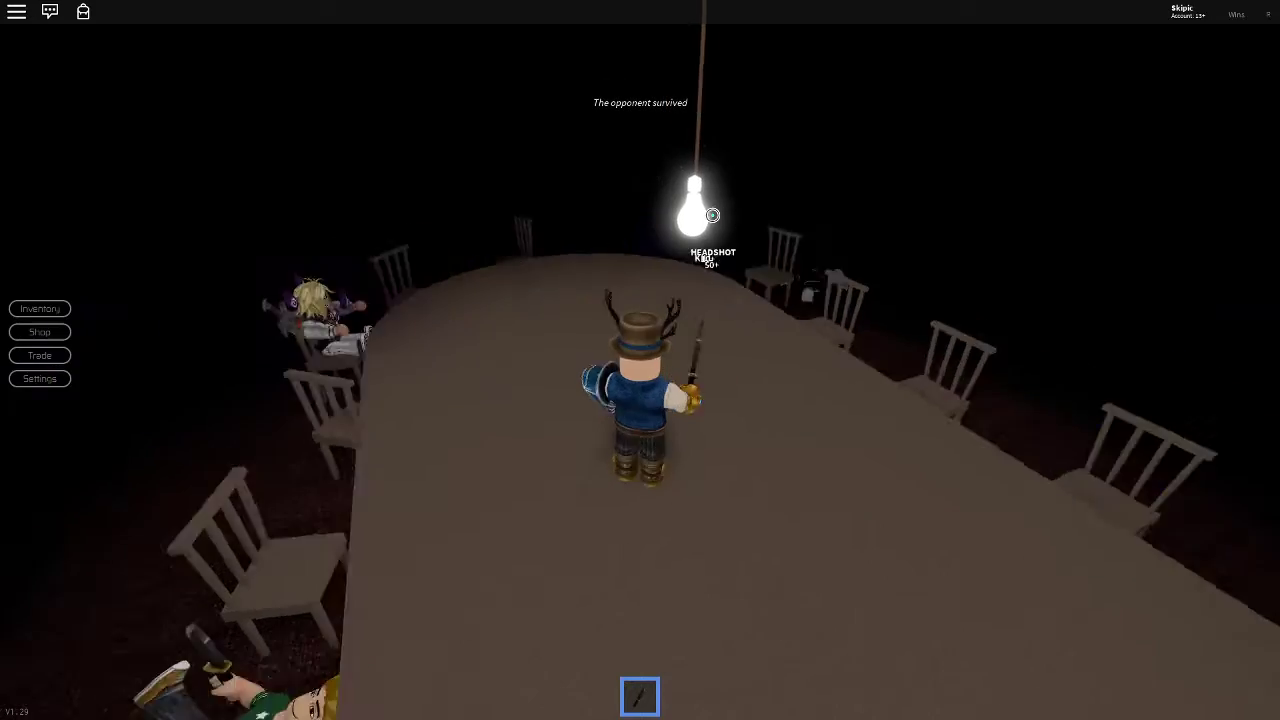
{"action": "key", "text": "1"}
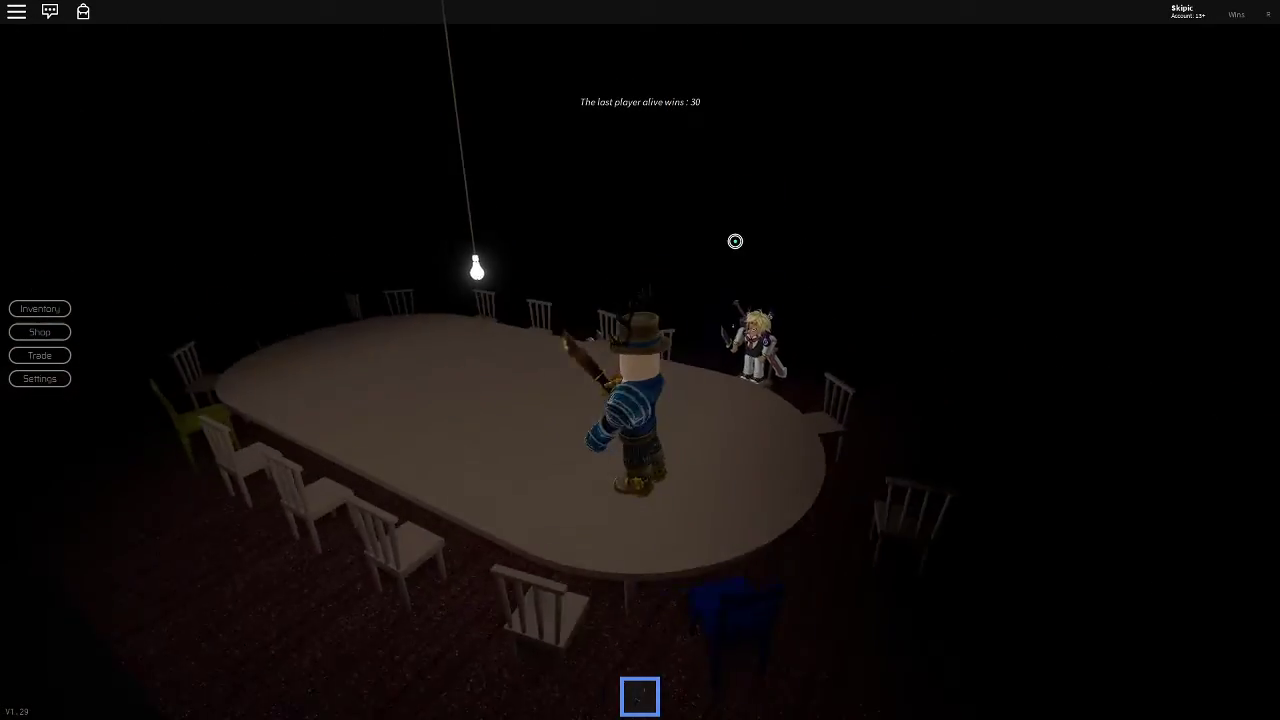
{"action": "key", "text": "w"}
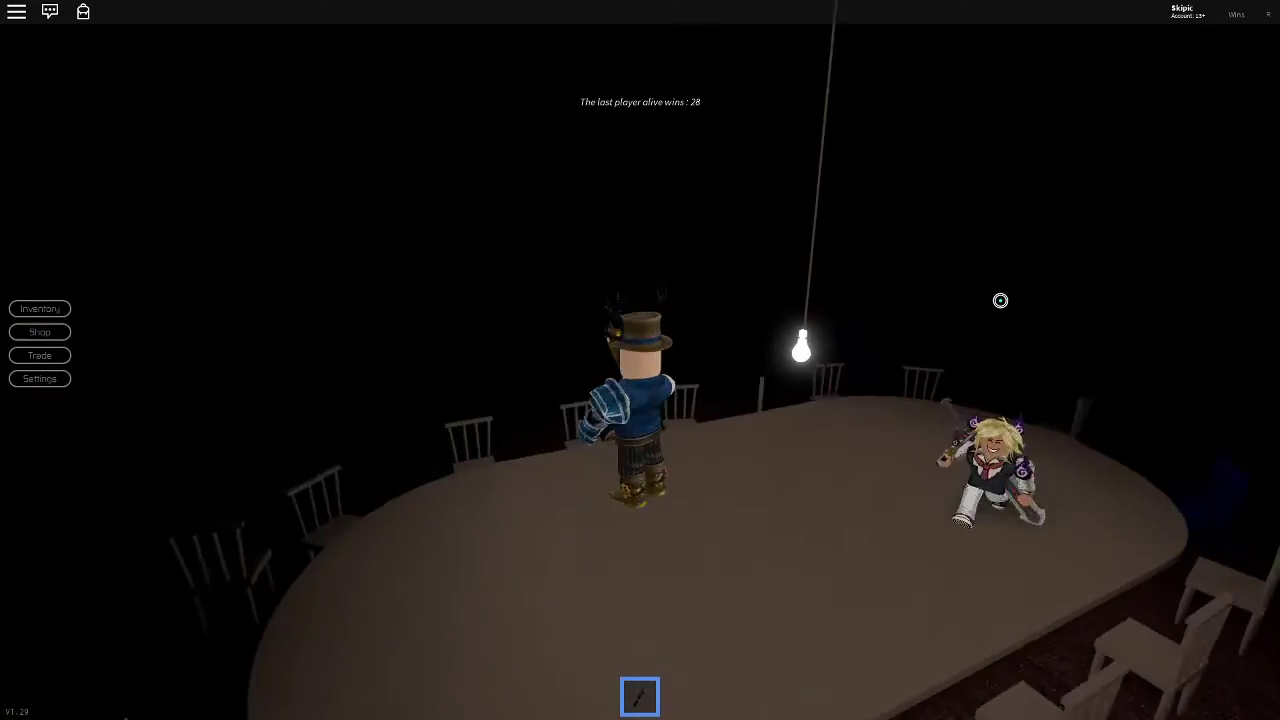
{"action": "left_click", "coordinate": [1005, 308]}
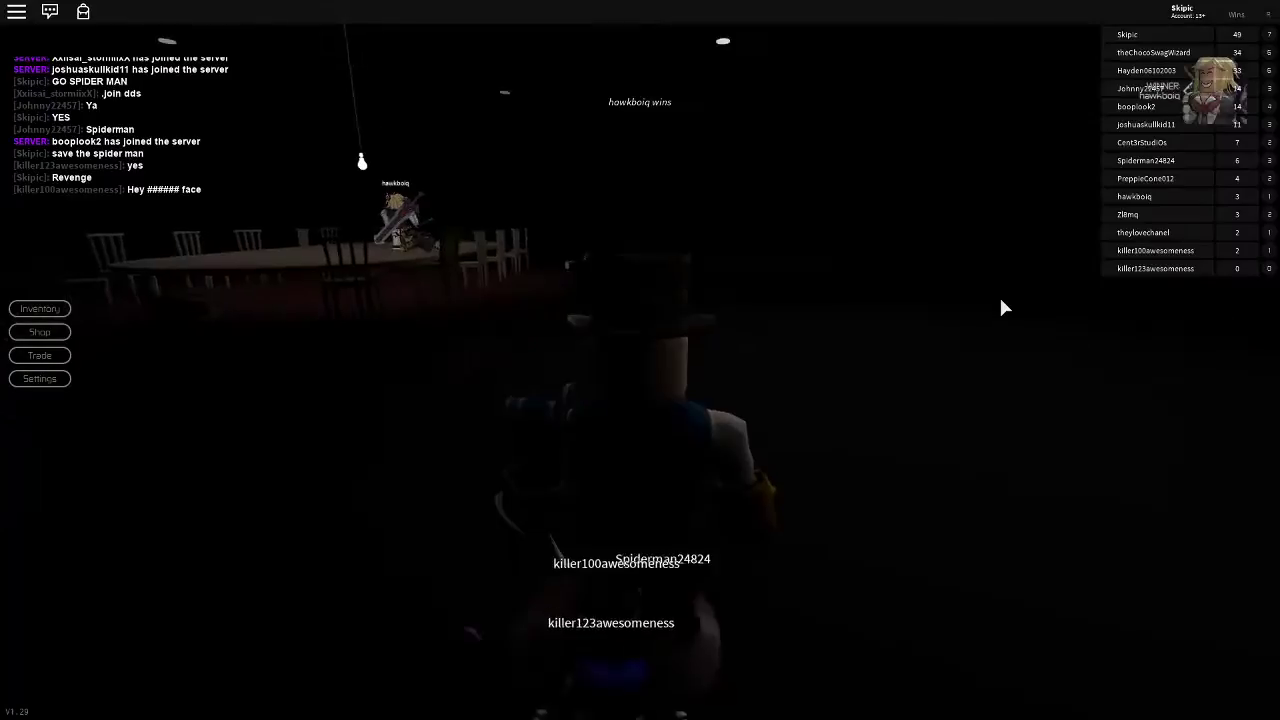
{"action": "scroll", "coordinate": [1005, 308], "scroll_direction": "up", "scroll_amount": 5}
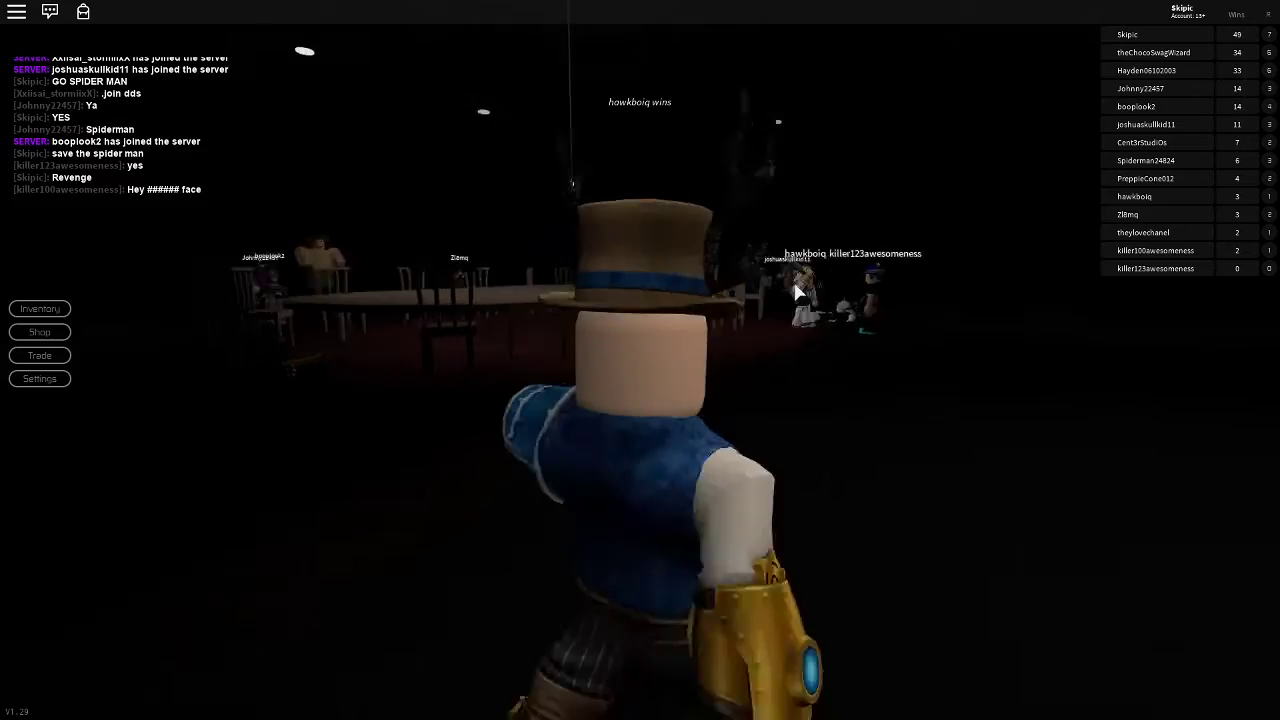
Step: Walk around the lobby table and post 'i thought u were awesome' in chat
{"action": "key", "text": "w"}
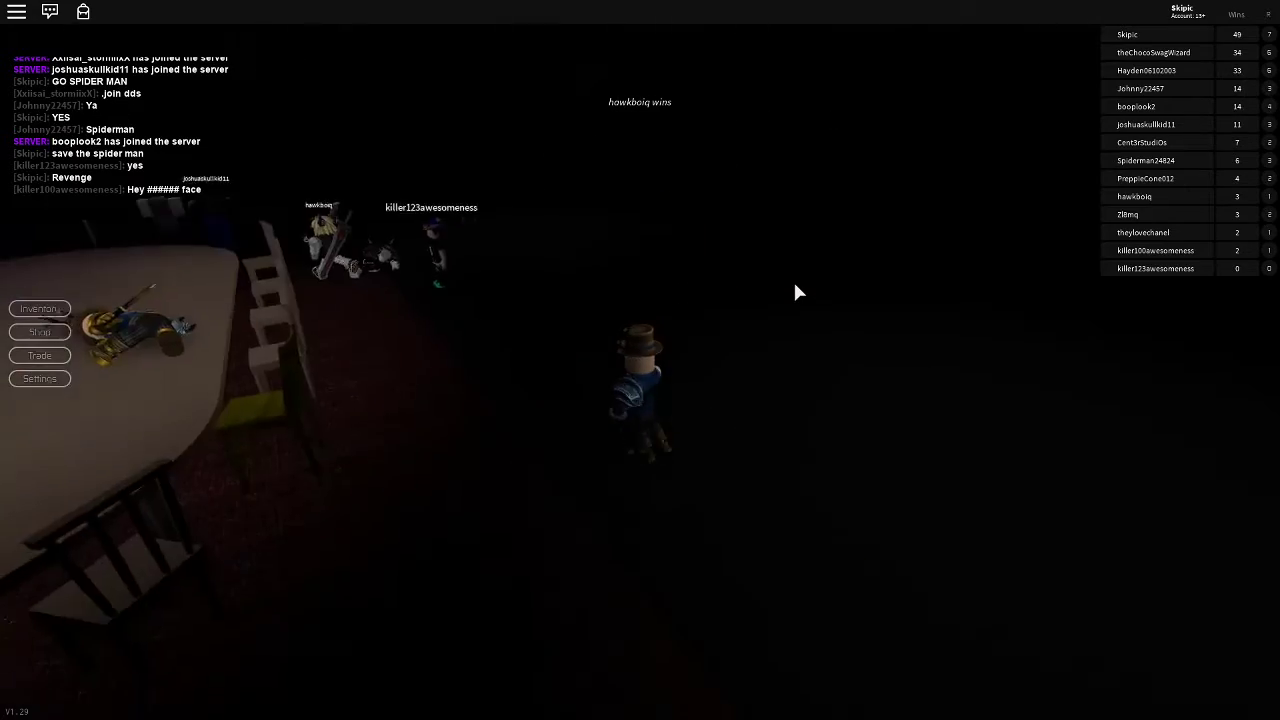
{"action": "key", "text": "w"}
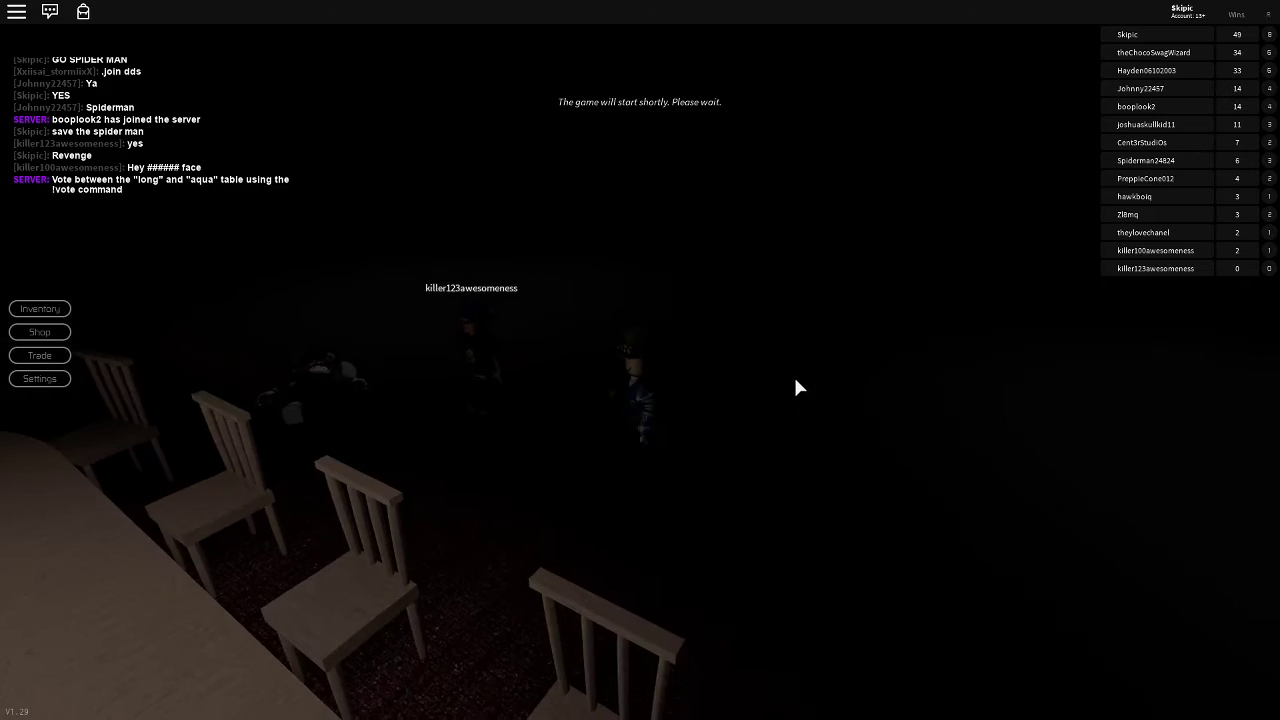
{"action": "key", "text": "s"}
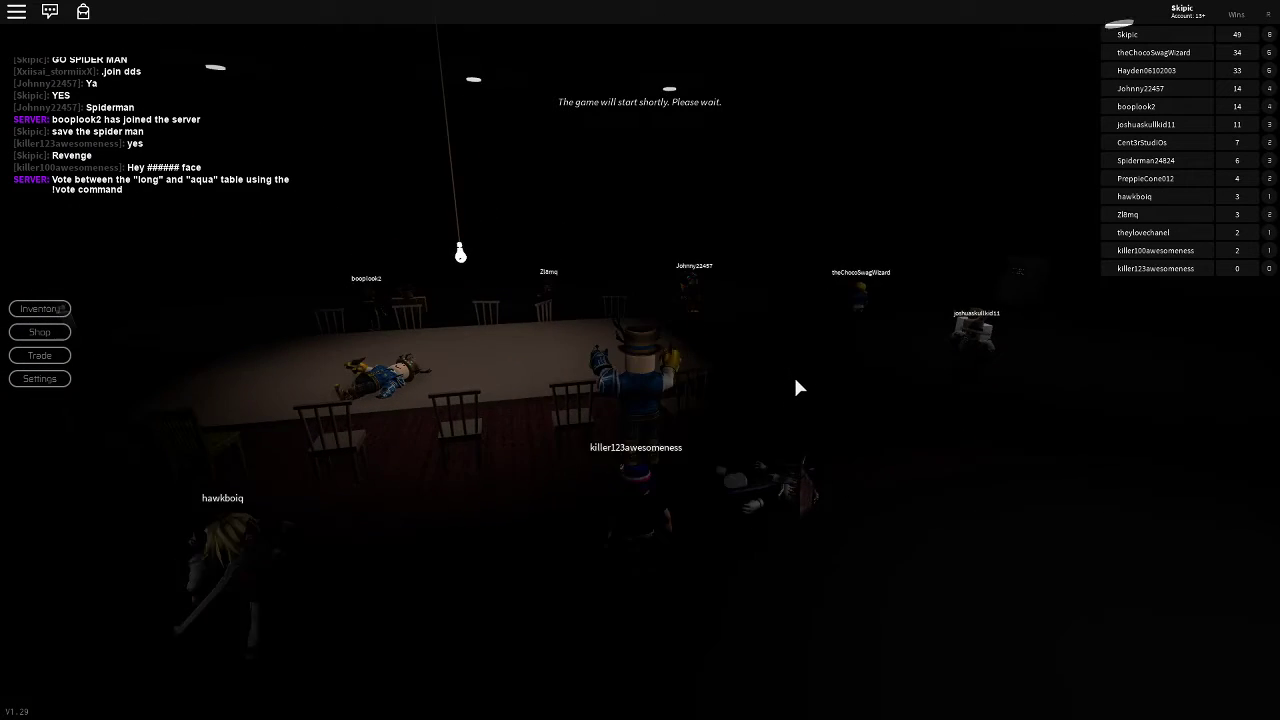
{"action": "key", "text": "w"}
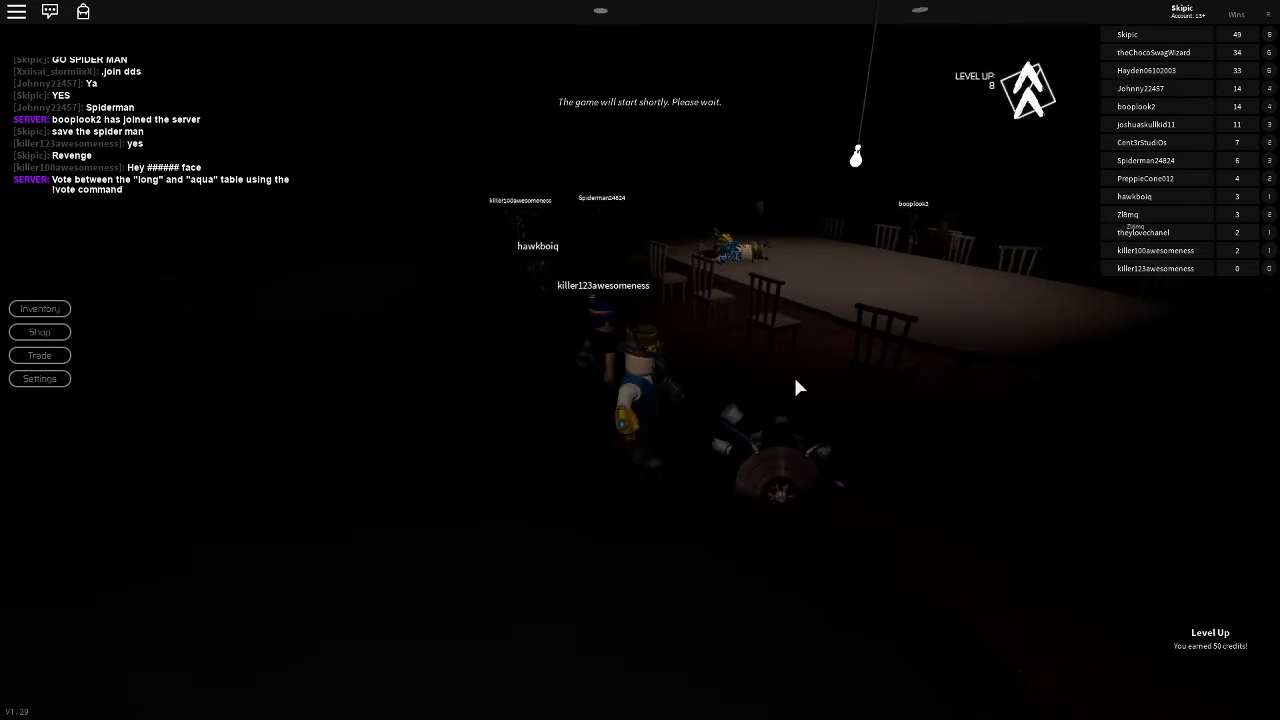
{"action": "key", "text": "w"}
{"action": "key", "text": "slash"}
{"action": "type", "text": "i thought u were a"}
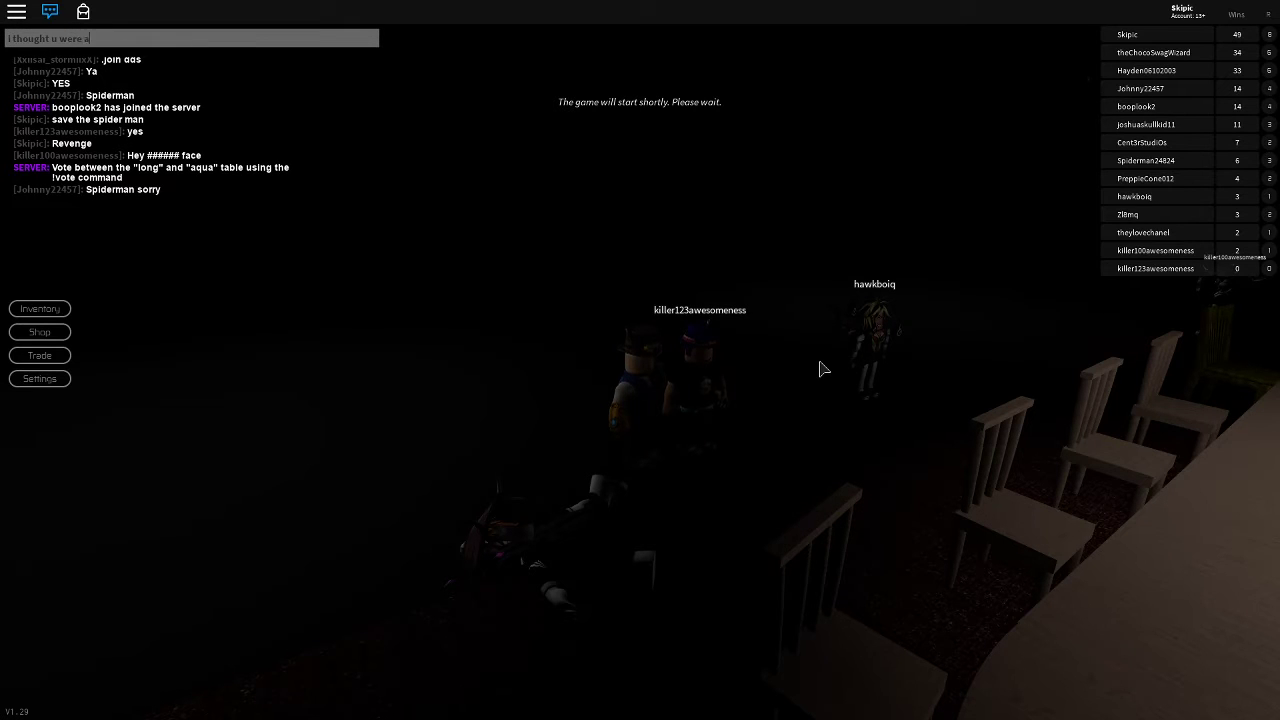
{"action": "type", "text": "wesome"}
{"action": "key", "text": "Return"}
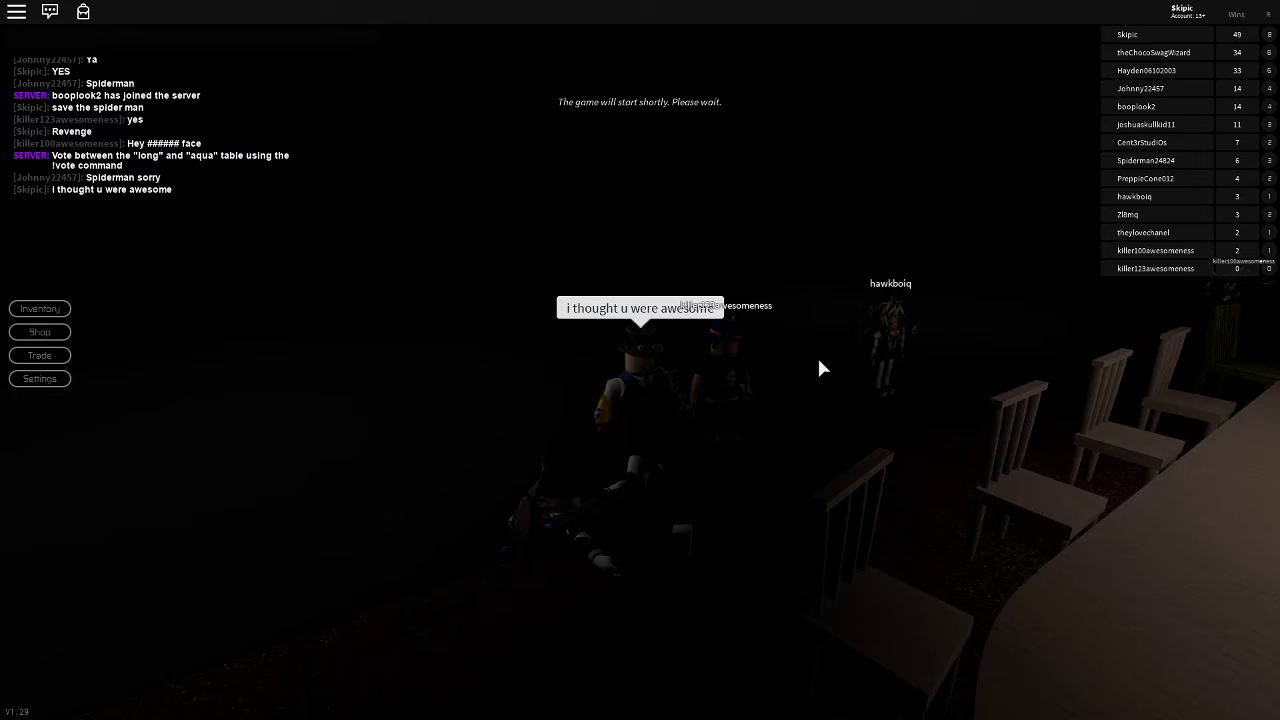
{"action": "scroll", "coordinate": [817, 355], "scroll_direction": "up", "scroll_amount": 3}
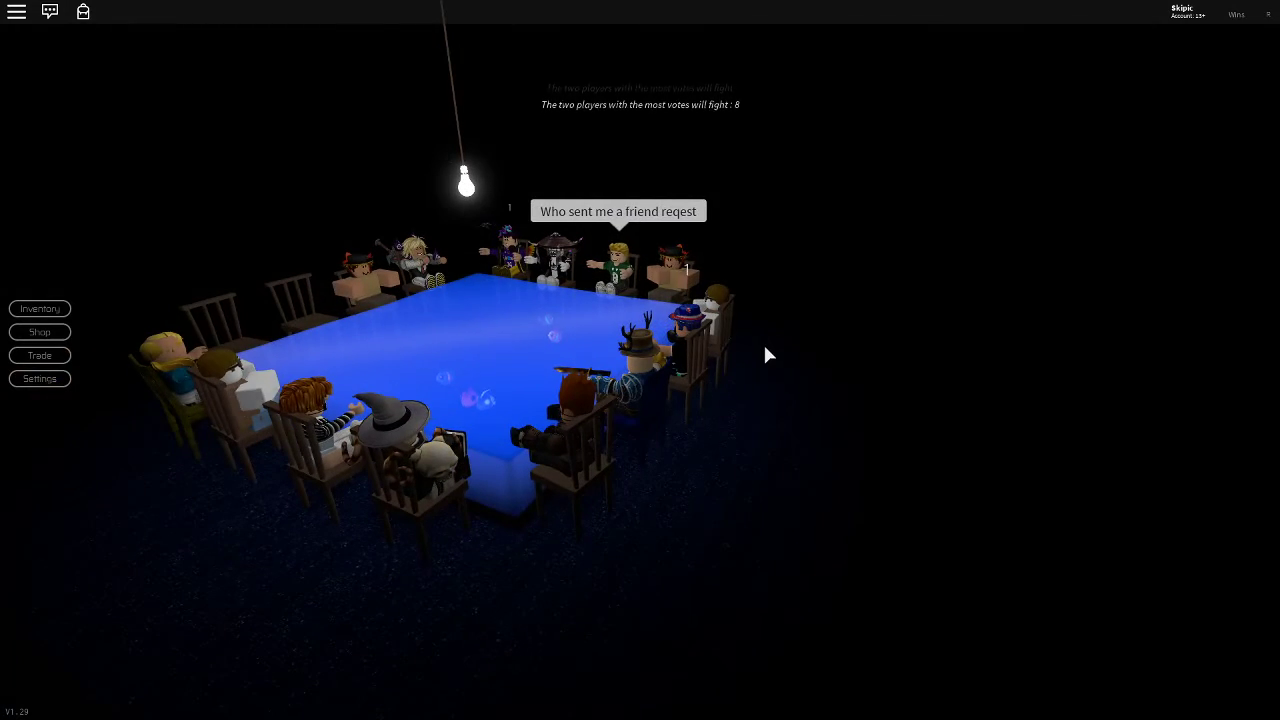
{"action": "scroll", "coordinate": [763, 342], "scroll_direction": "up", "scroll_amount": 3}
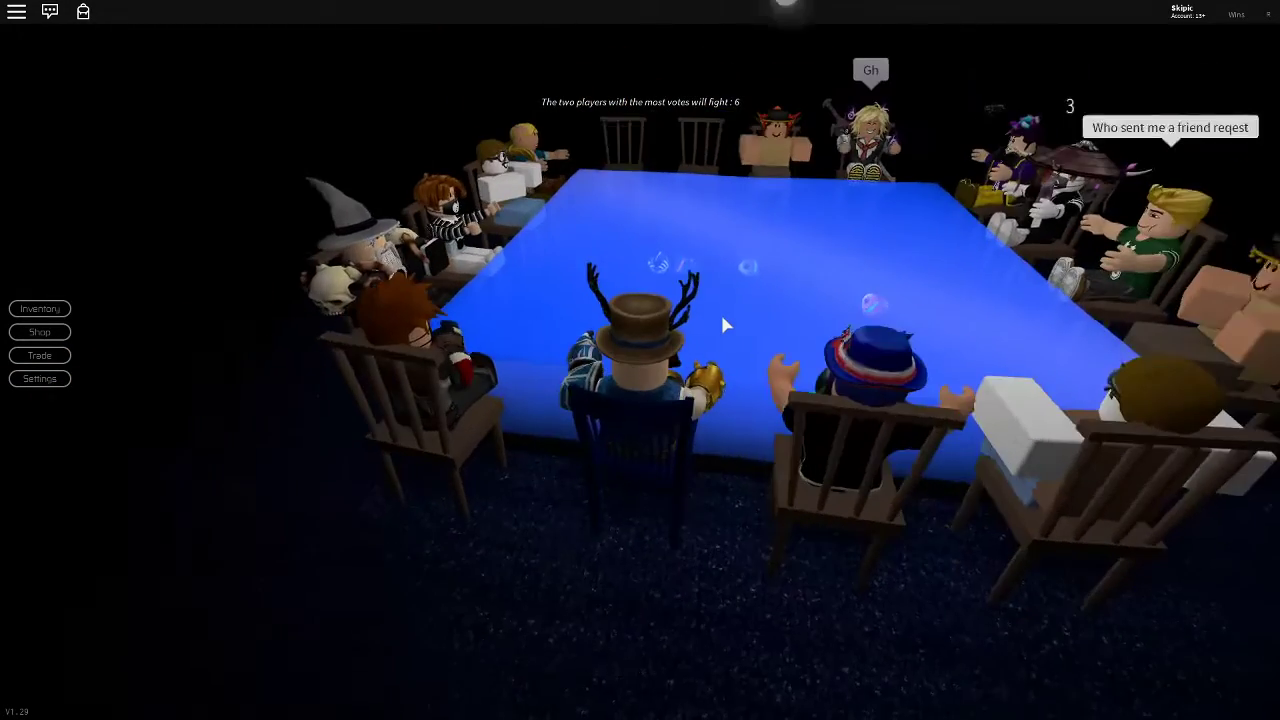
{"action": "scroll", "coordinate": [725, 290], "scroll_direction": "down", "scroll_amount": 3}
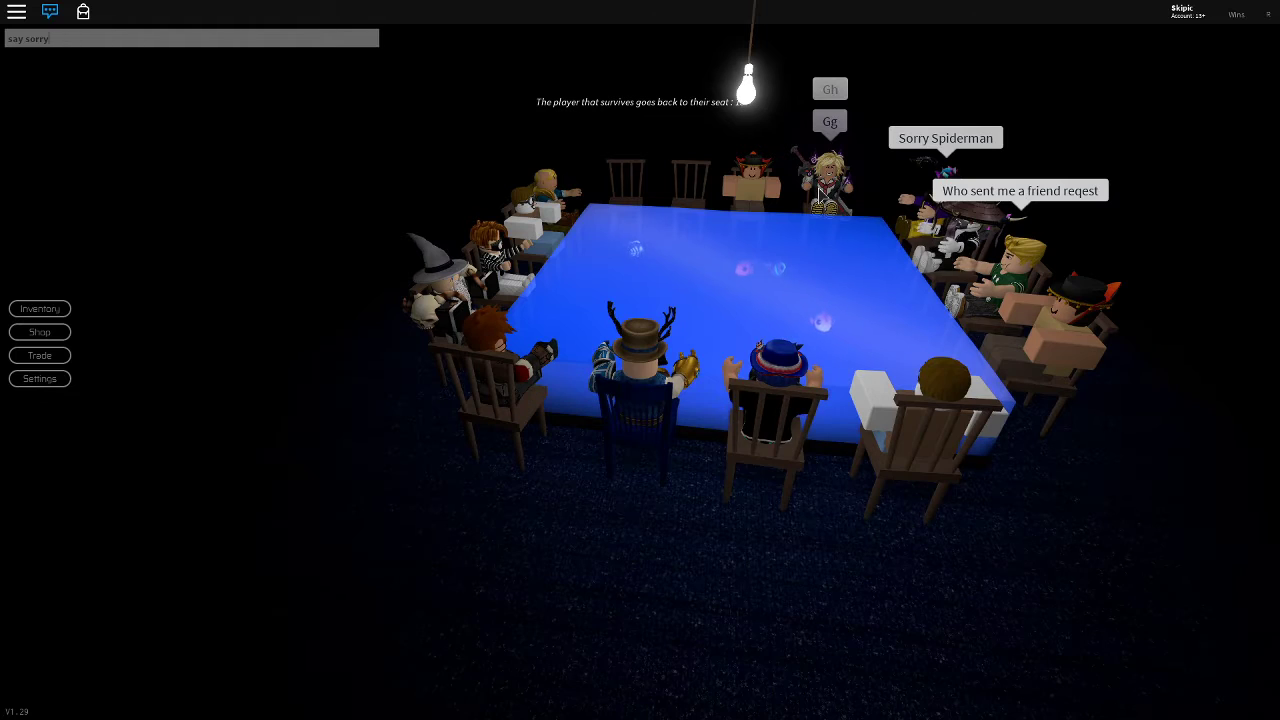
{"action": "key", "text": "BackSpace"}
{"action": "key", "text": "BackSpace"}
{"action": "key", "text": "BackSpace"}
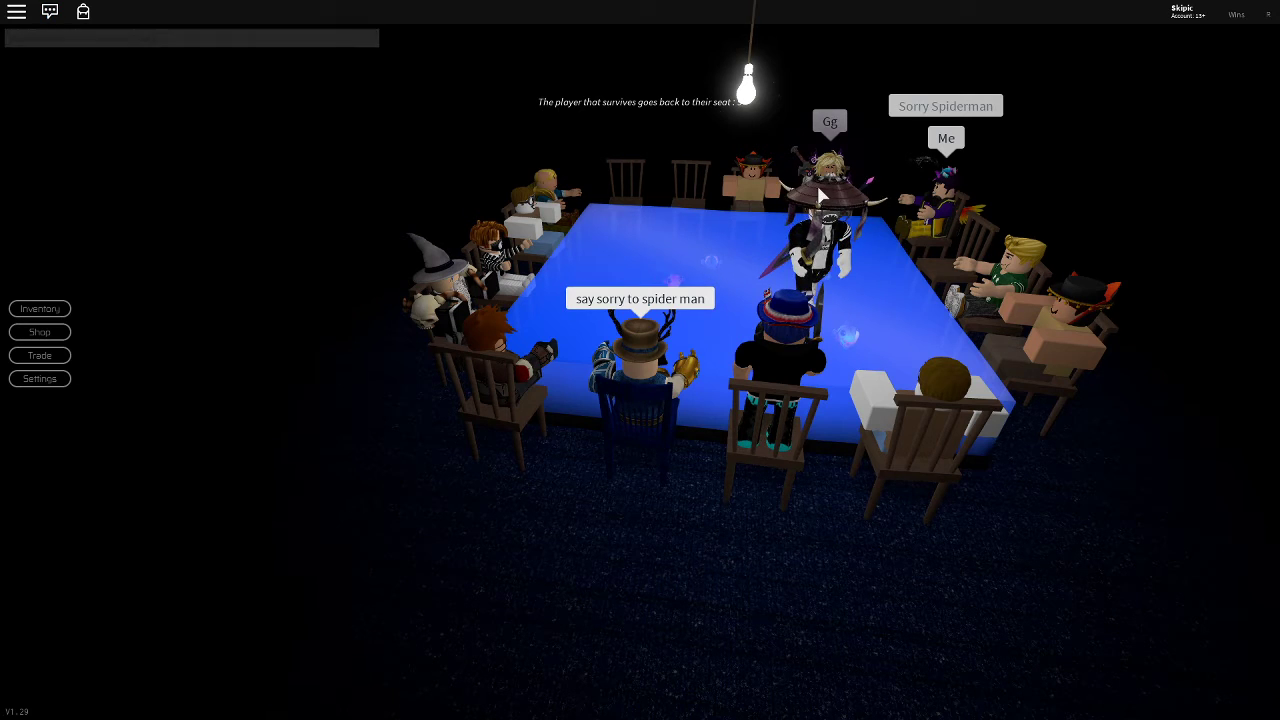
{"action": "key", "text": "slash"}
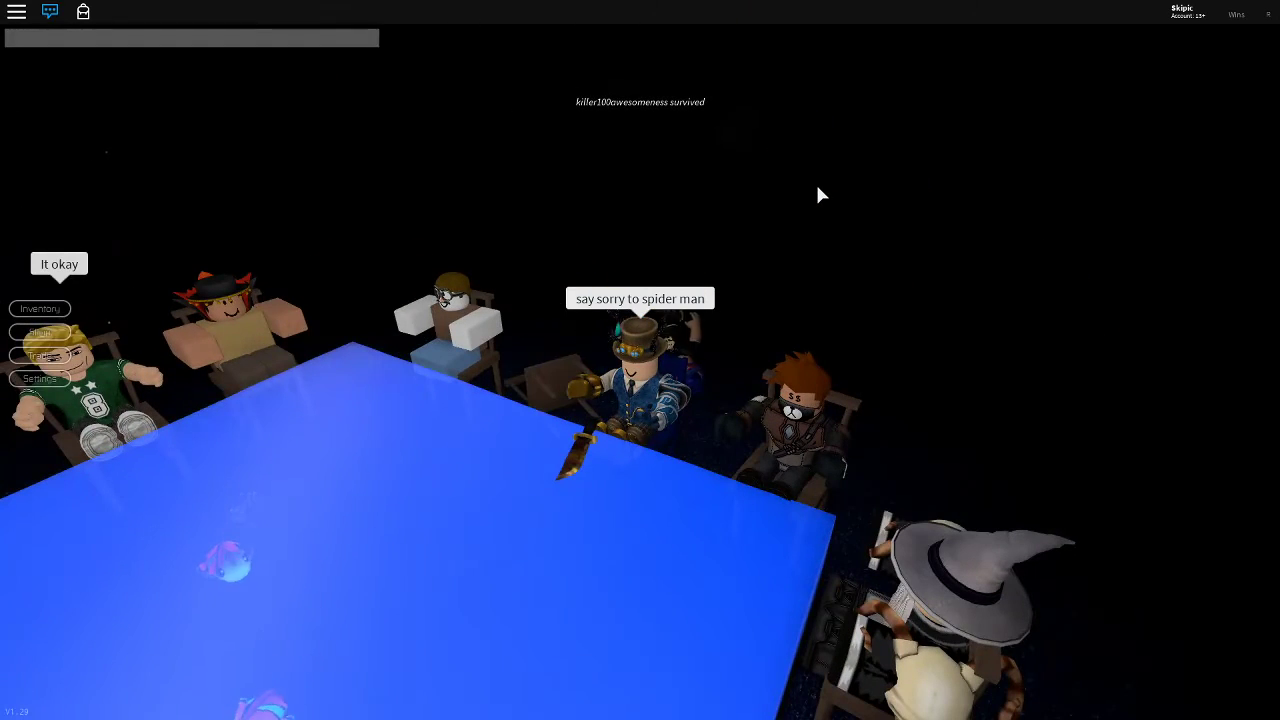
{"action": "type", "text": "he is"}
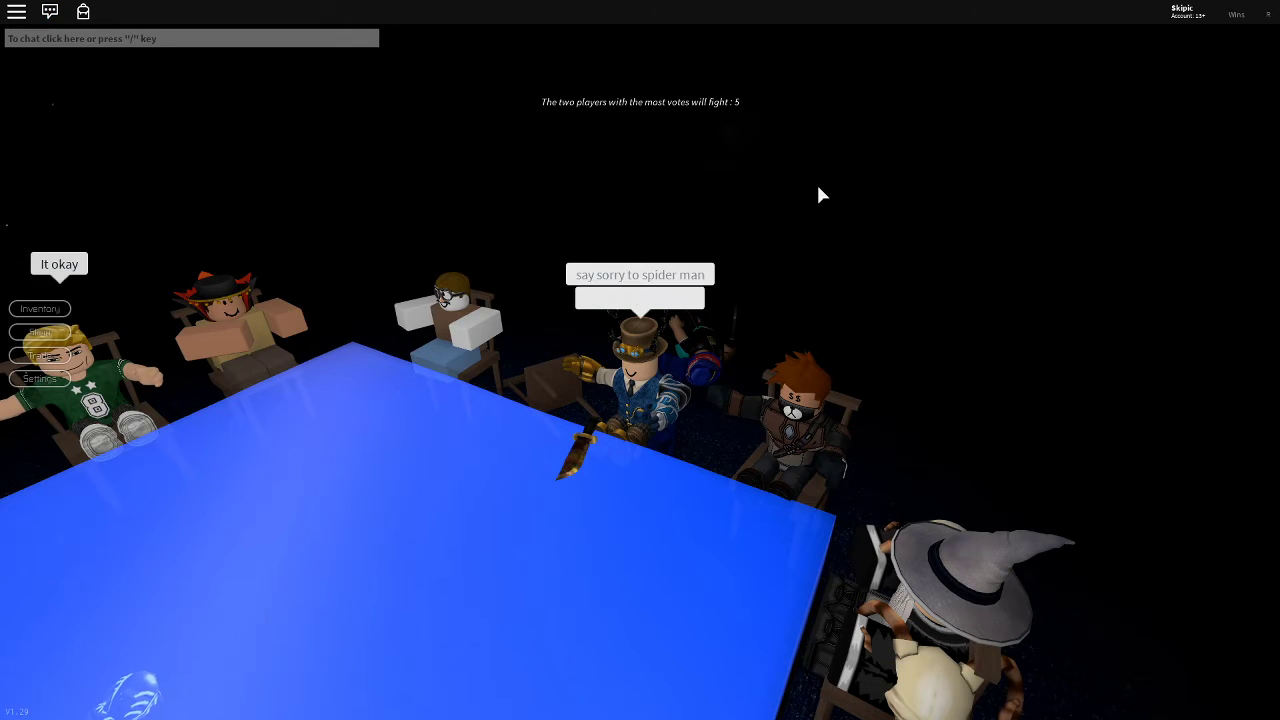
{"action": "key", "text": "Return"}
{"action": "scroll", "coordinate": [771, 179], "scroll_direction": "down", "scroll_amount": 3}
{"action": "right_click", "coordinate": [778, 192]}
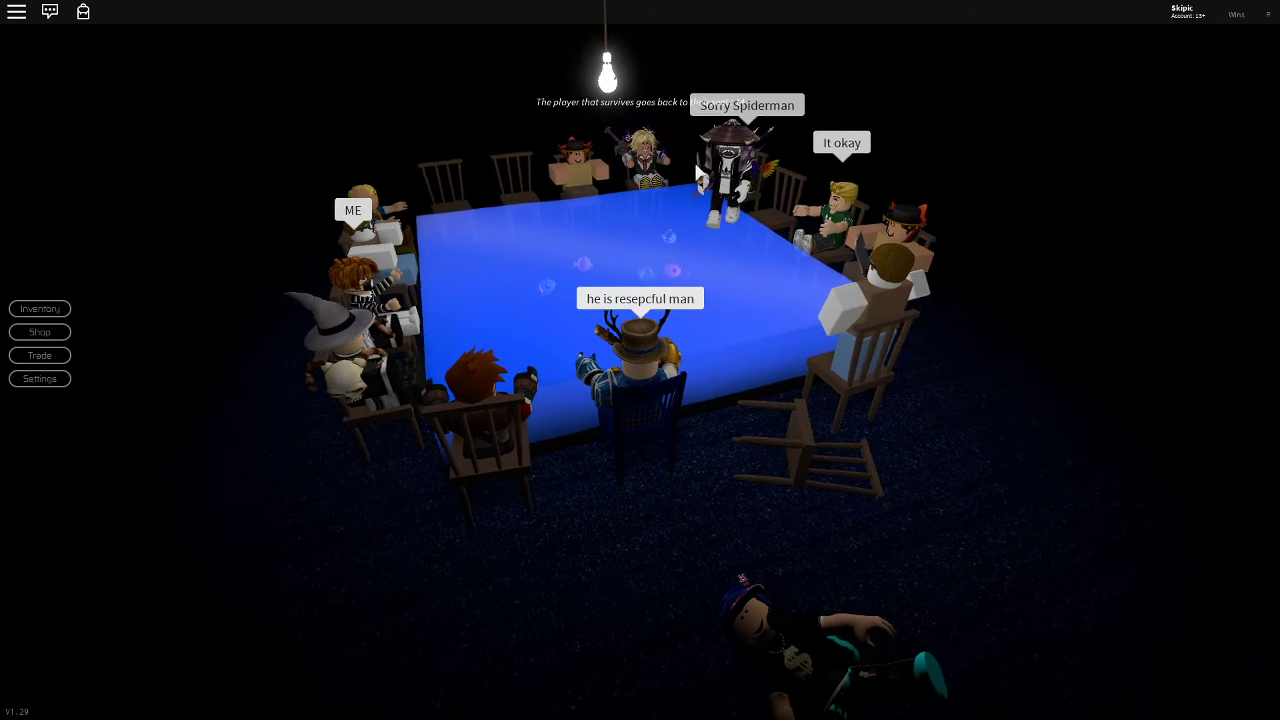
{"action": "left_click_drag", "start_coordinate": [700, 175], "coordinate": [698, 172]}
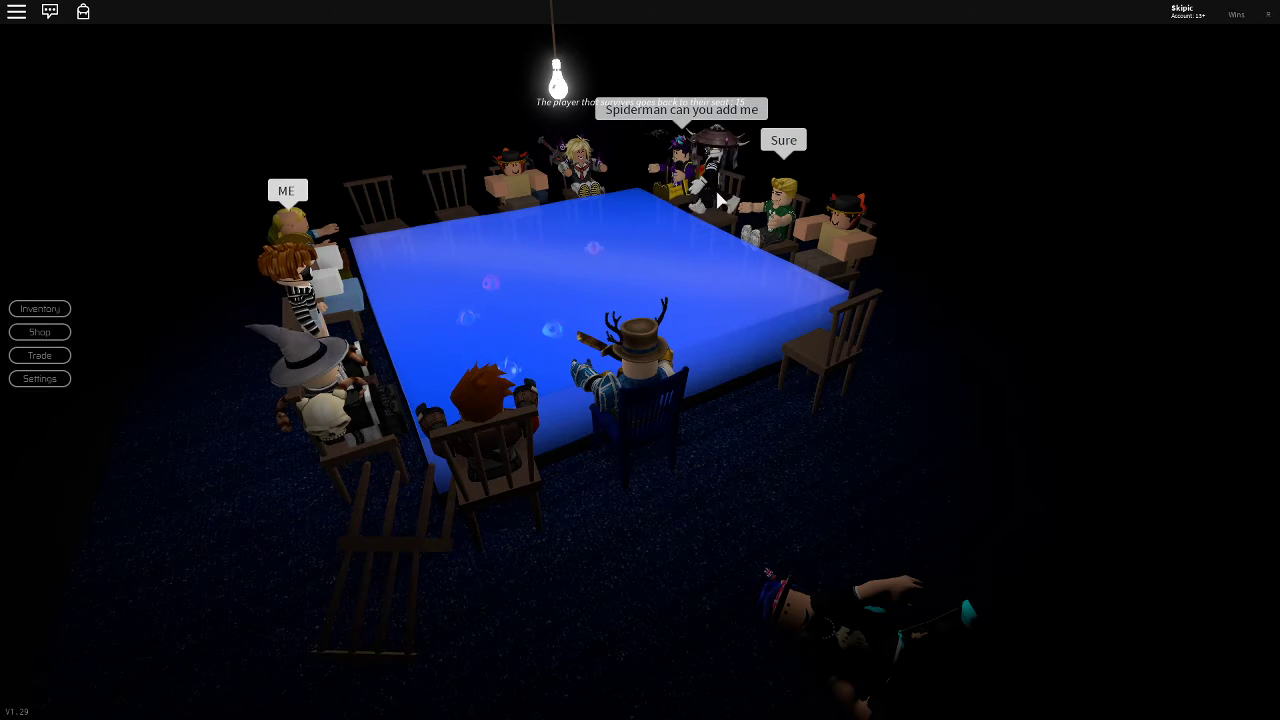
{"action": "scroll", "coordinate": [715, 195], "scroll_direction": "up", "scroll_amount": 2}
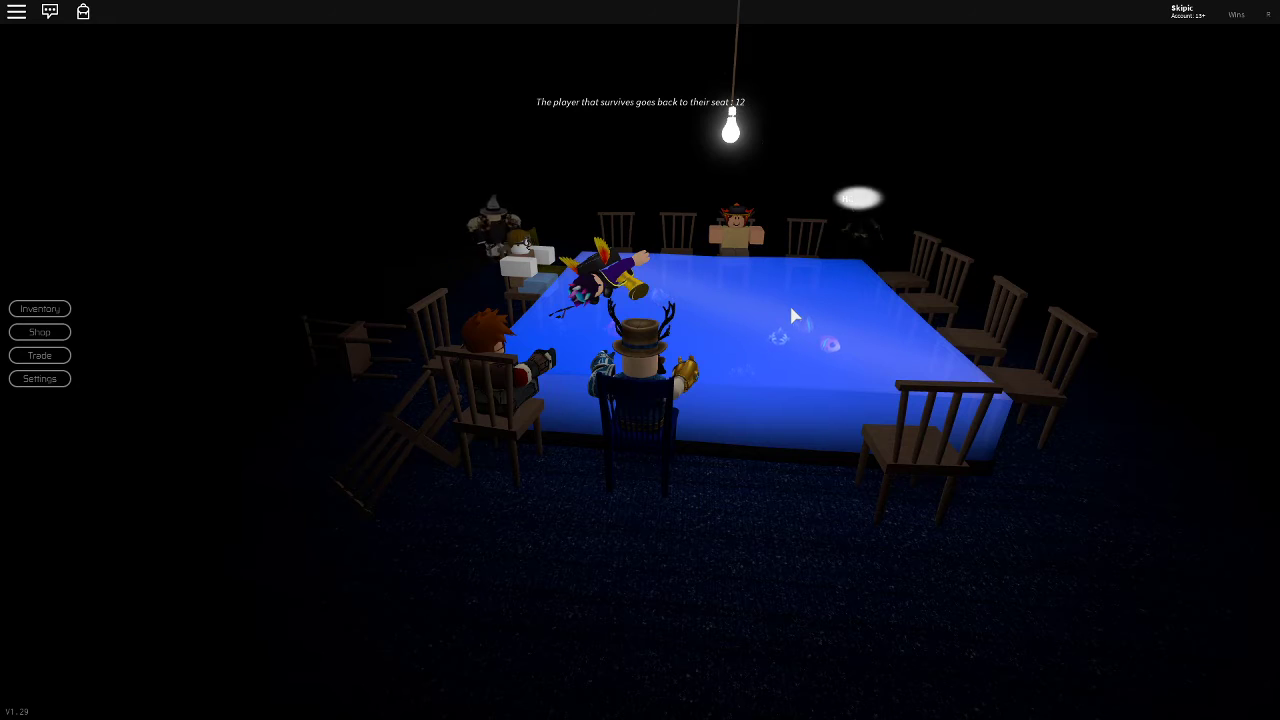
Step: After the glowing-table duel, open chat to write 'revenge for spiderman'
{"action": "key", "text": "slash"}
{"action": "type", "text": "reve"}
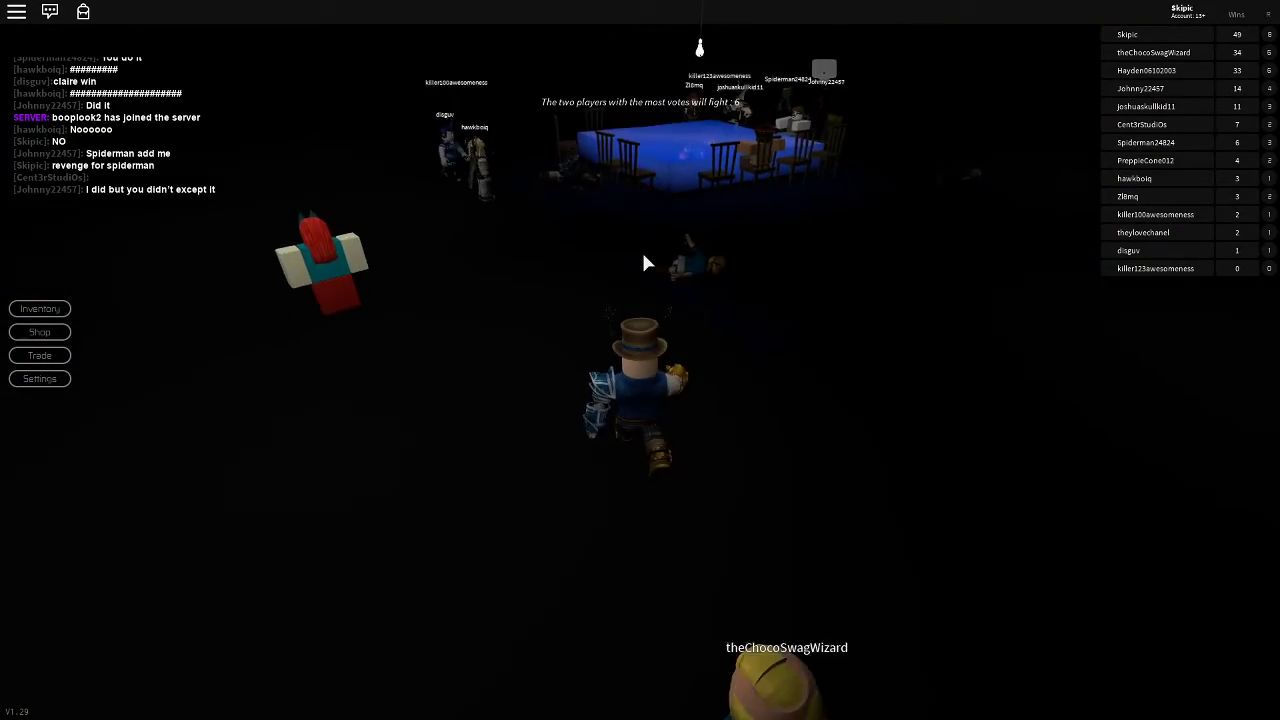
Step: Walk toward the table and rotate the camera while waiting to return to the lobby
{"action": "key", "text": "w"}
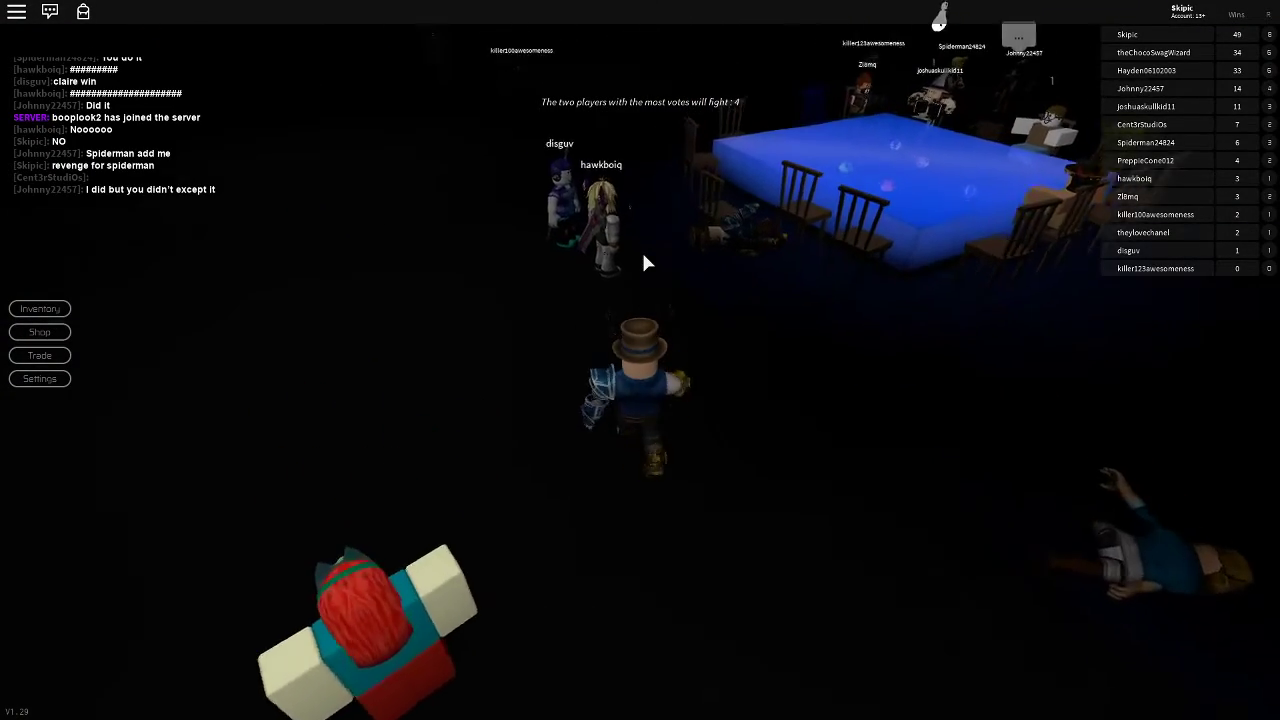
{"action": "key", "text": "w"}
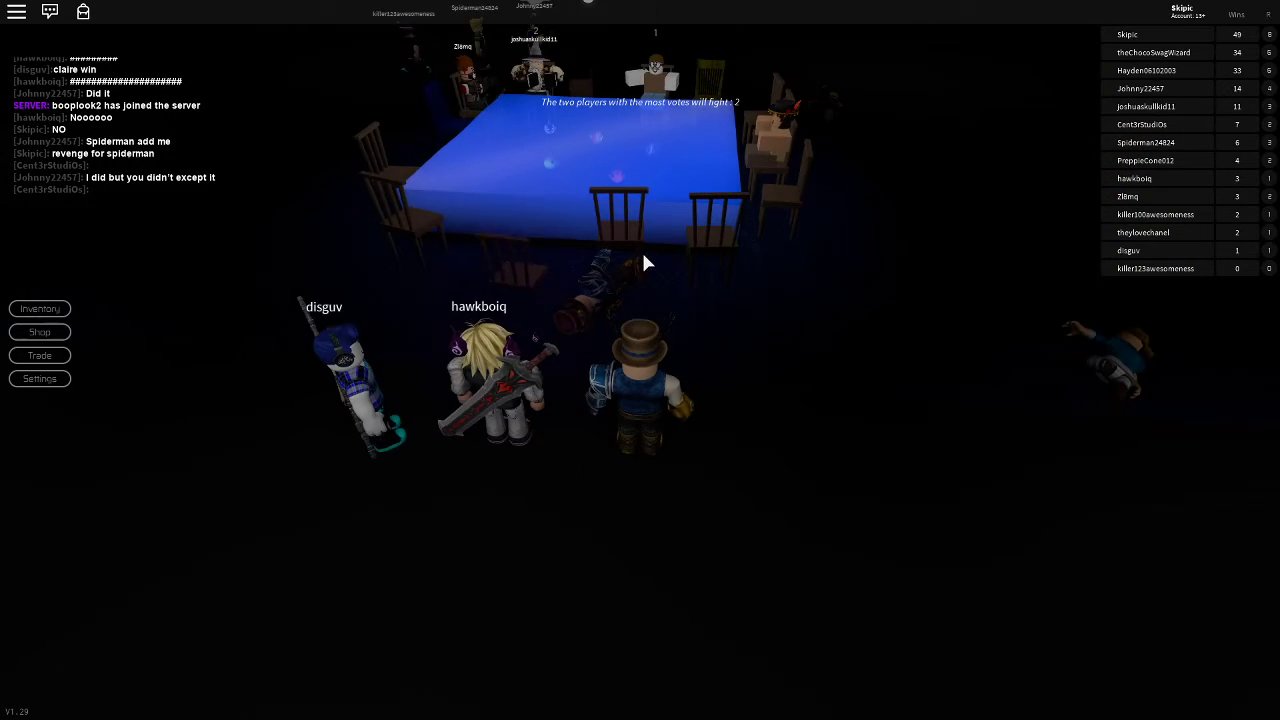
{"action": "left_click_drag", "start_coordinate": [641, 262], "coordinate": [715, 277]}
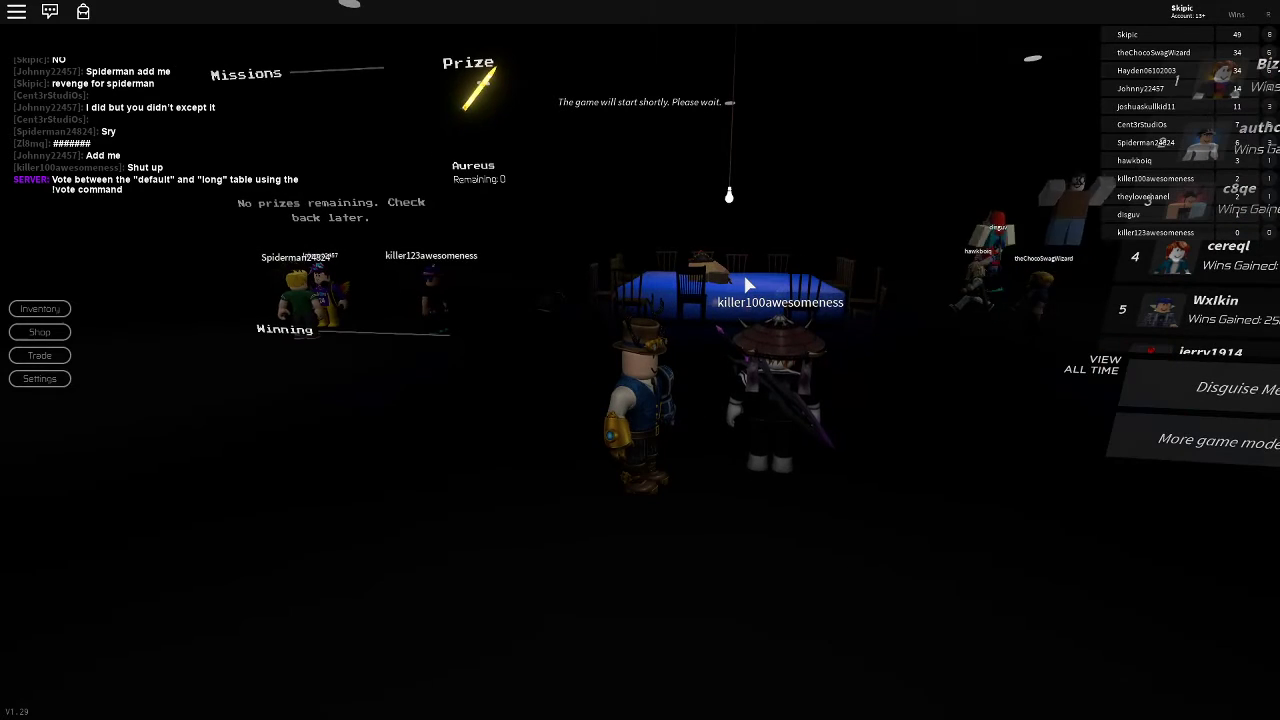
Step: Post 'so awesome' in chat, then walk past the chairs toward the lobby table
{"action": "key", "text": "slash"}
{"action": "type", "text": "so awesome"}
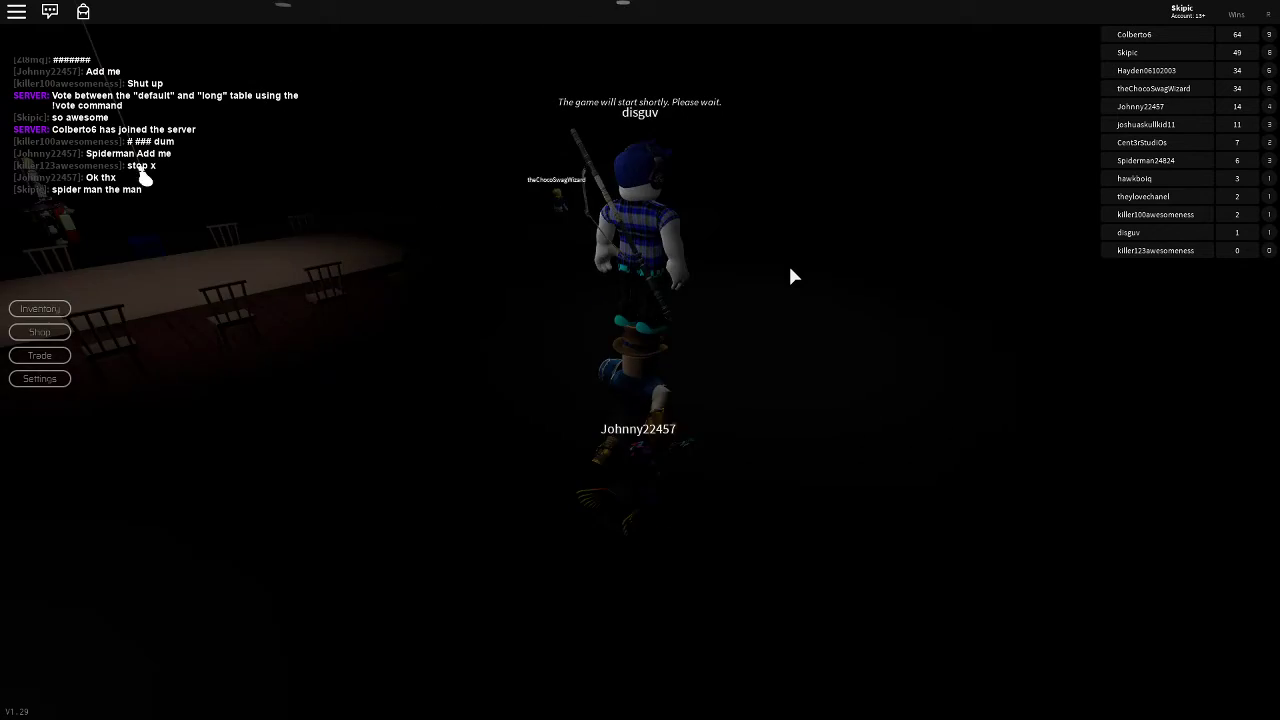
{"action": "key", "text": "a"}
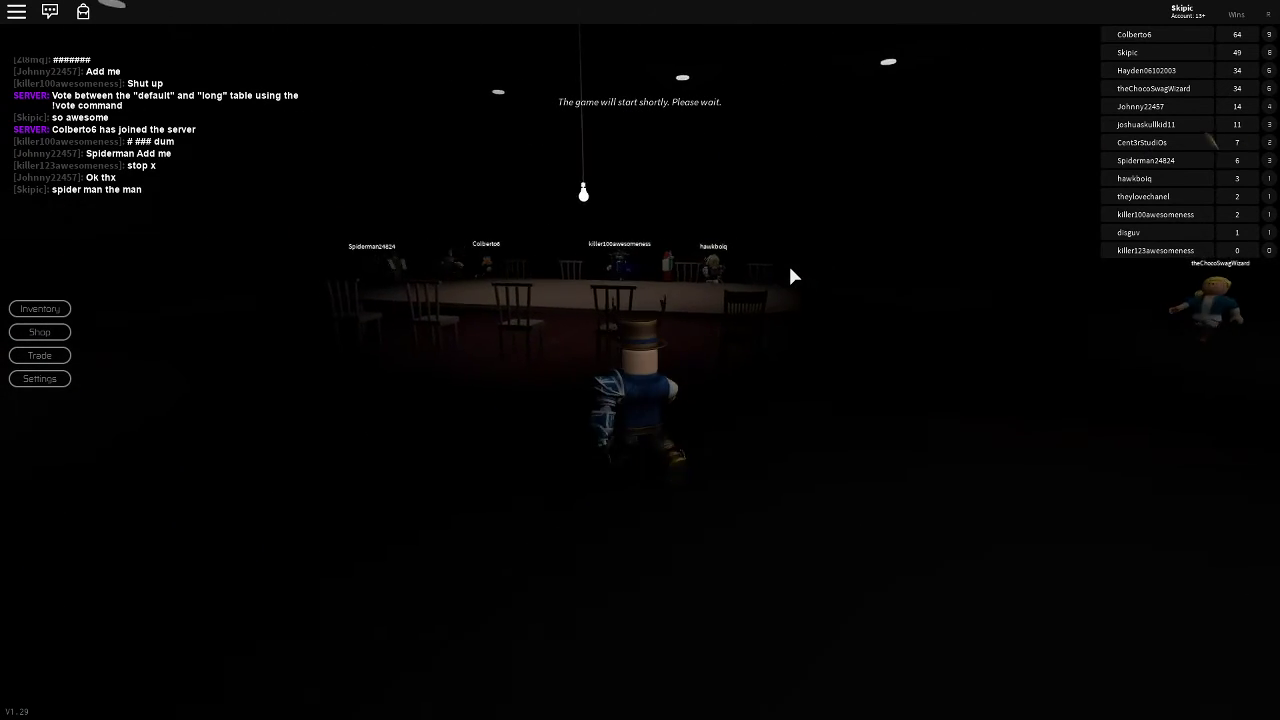
{"action": "key", "text": "w"}
{"action": "key", "text": "w"}
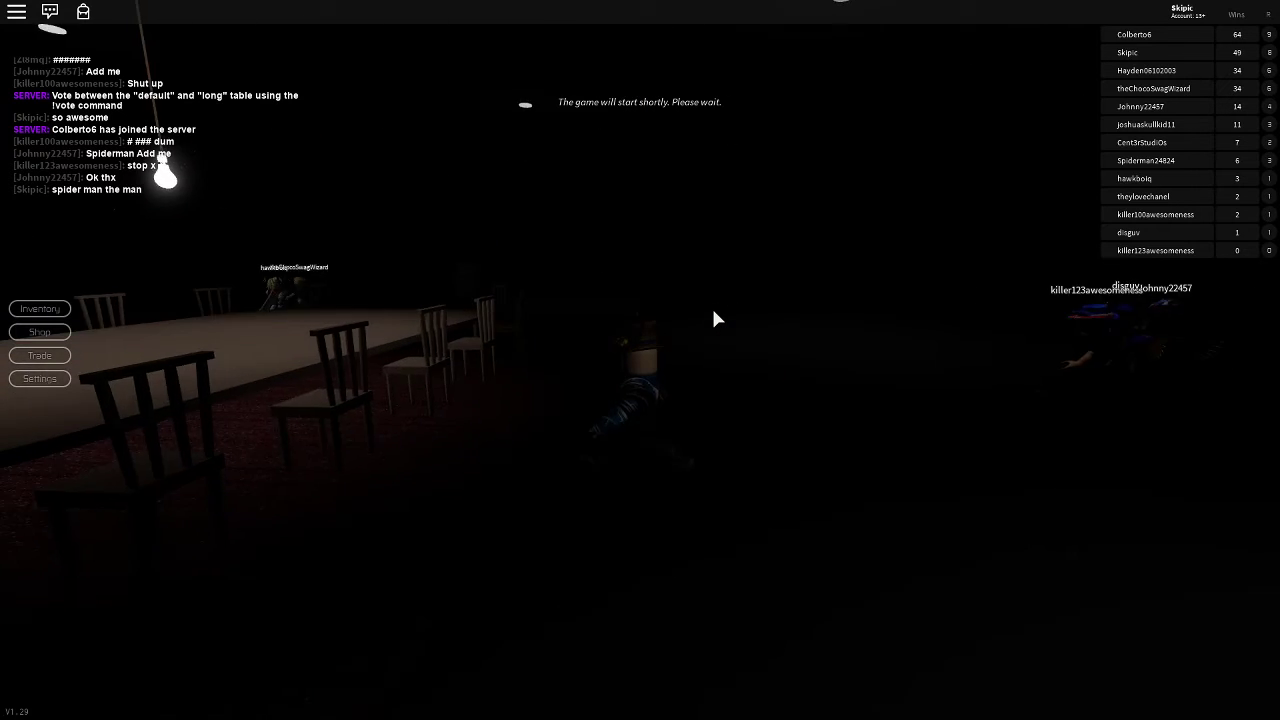
{"action": "key", "text": "w"}
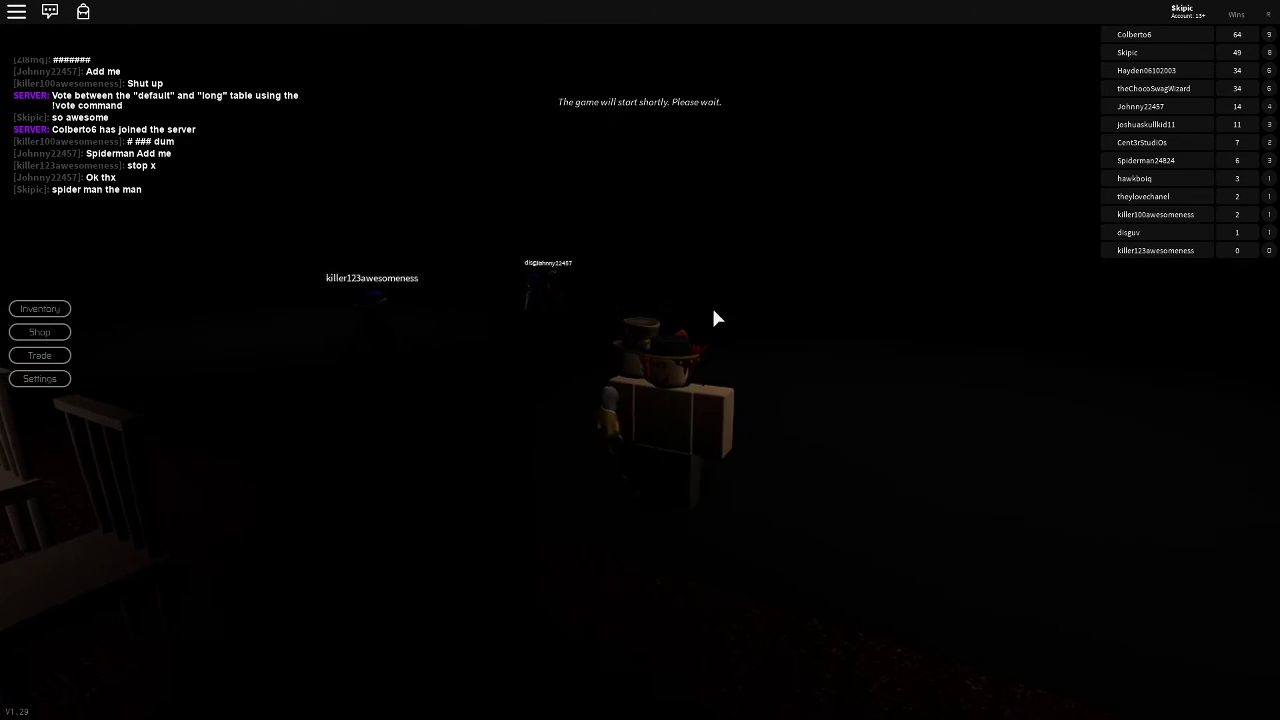
{"action": "key", "text": "w"}
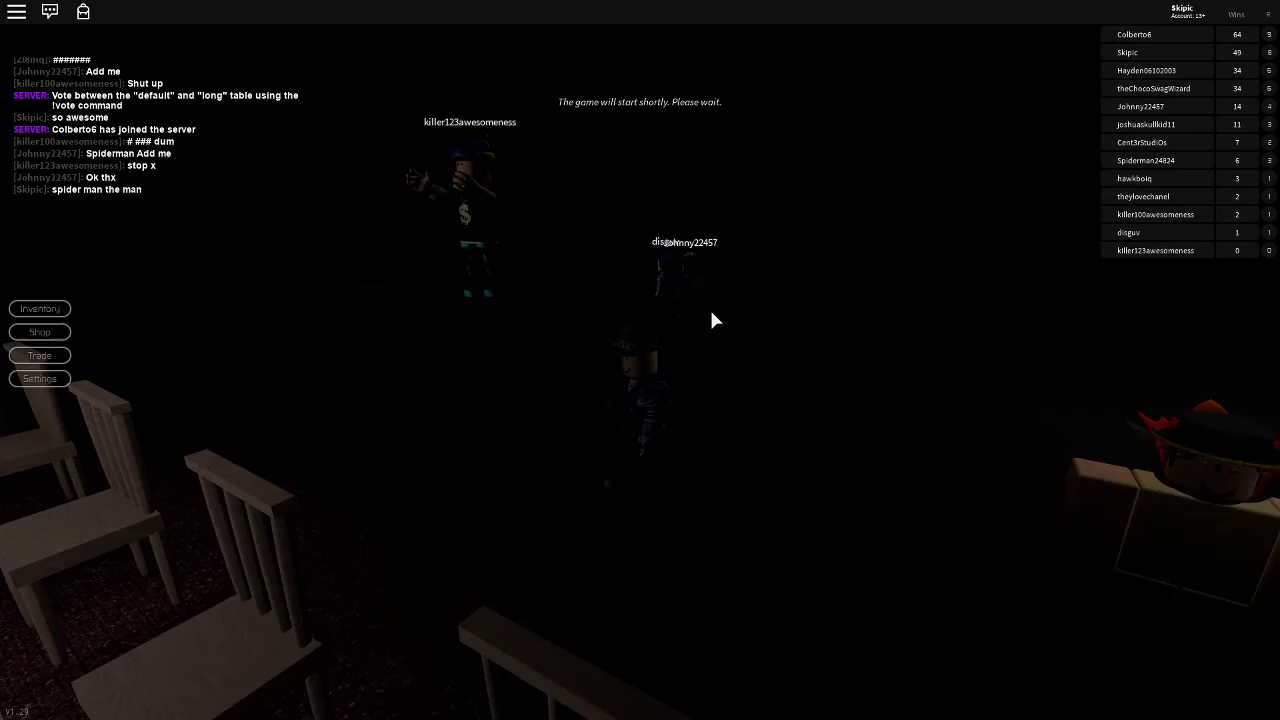
{"action": "key", "text": "w"}
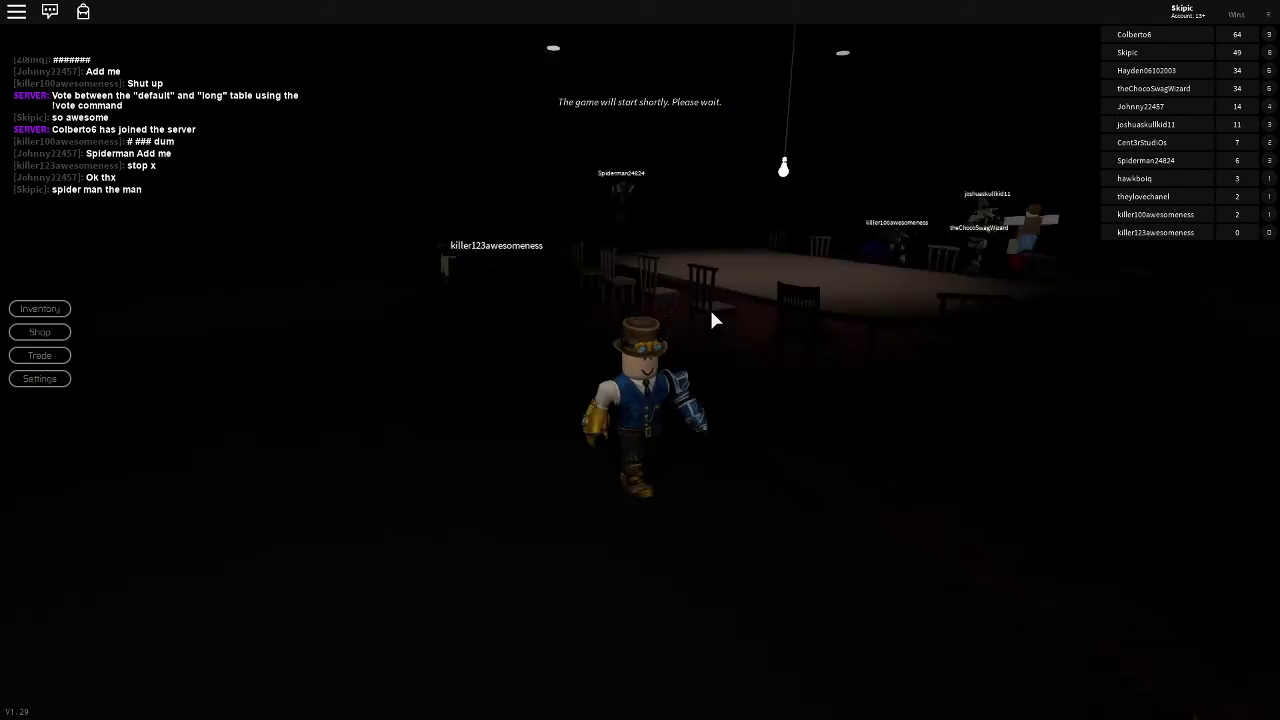
{"action": "key", "text": "w"}
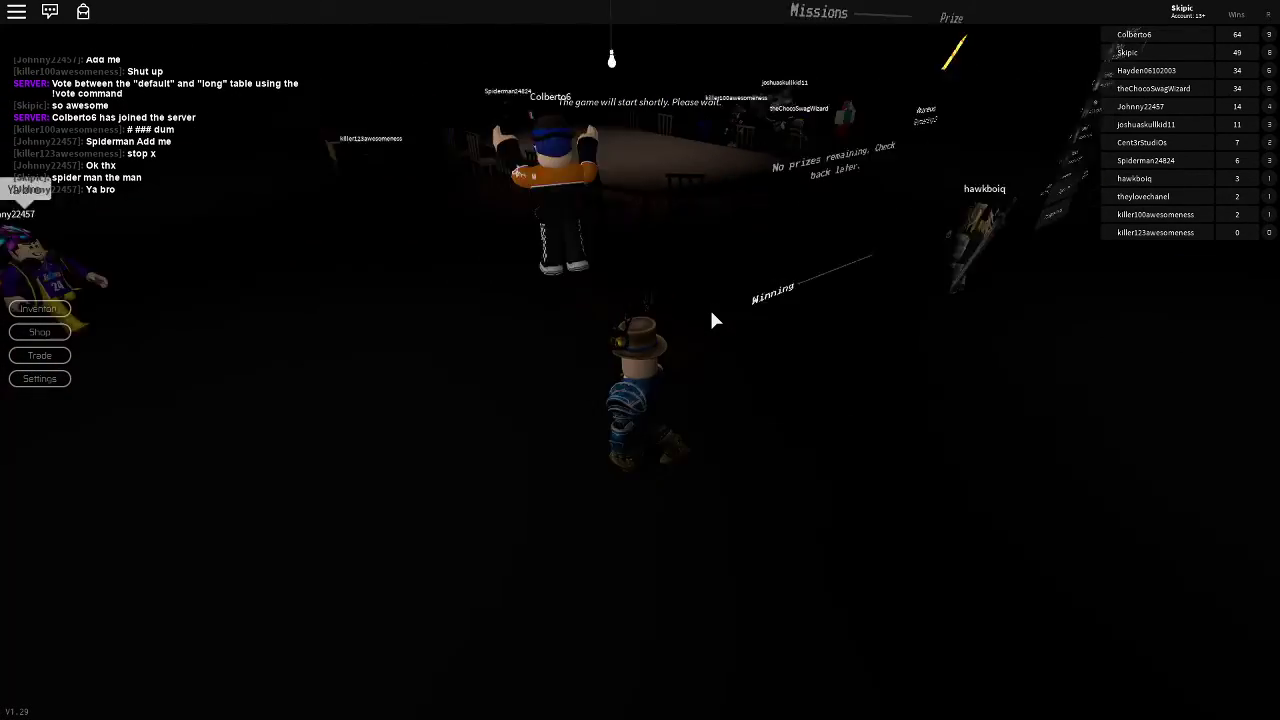
{"action": "key", "text": "w"}
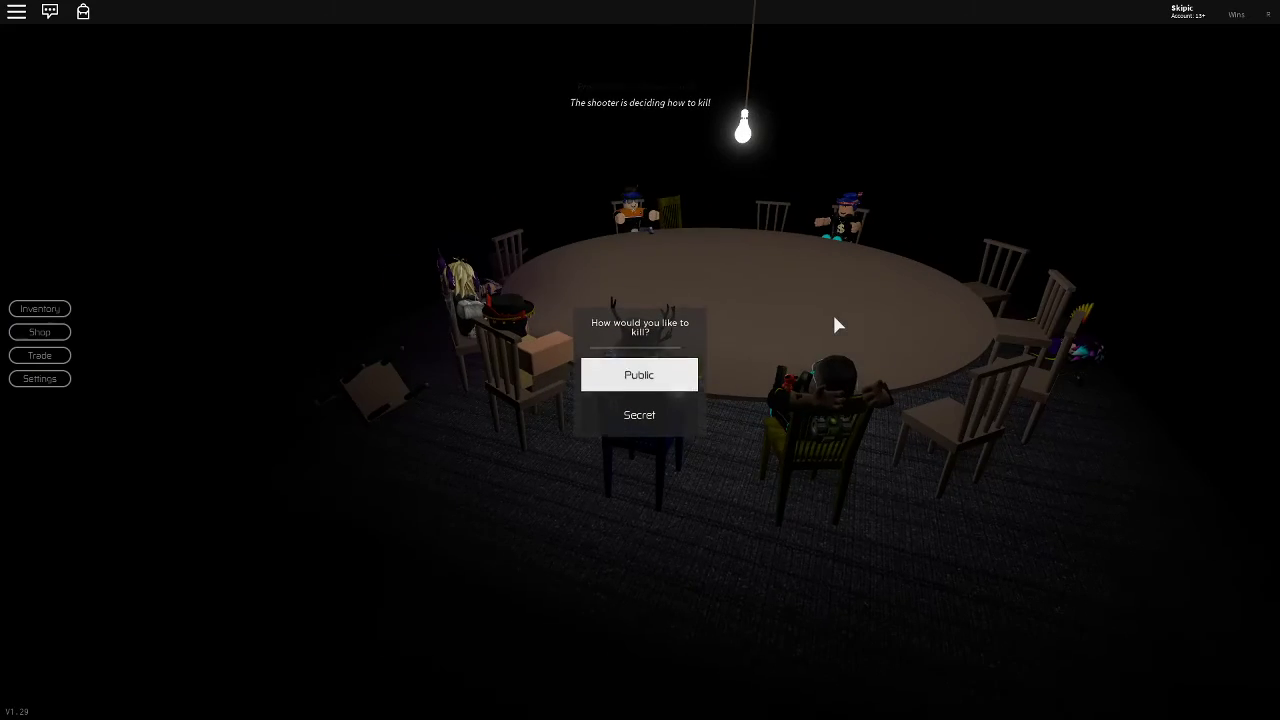
Step: Choose the kill method in two shooter rounds, playing on to the final duel
{"action": "left_click", "coordinate": [667, 416]}
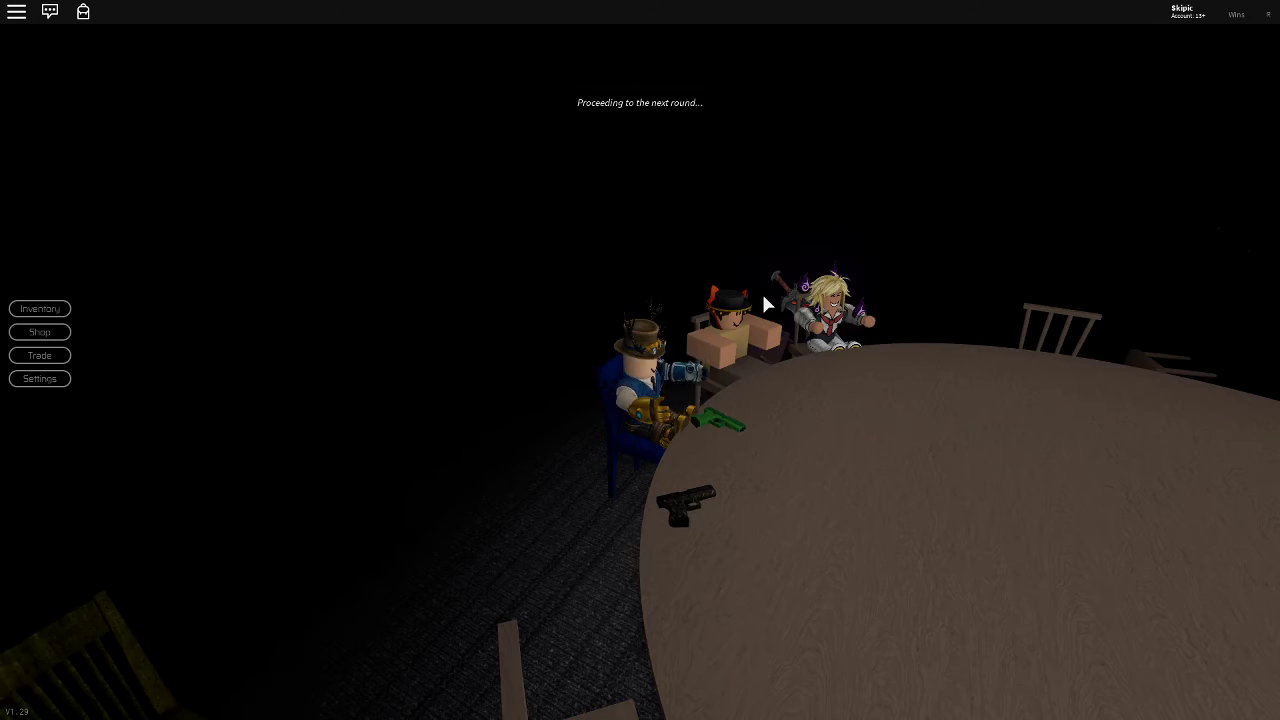
{"action": "left_click", "coordinate": [640, 376]}
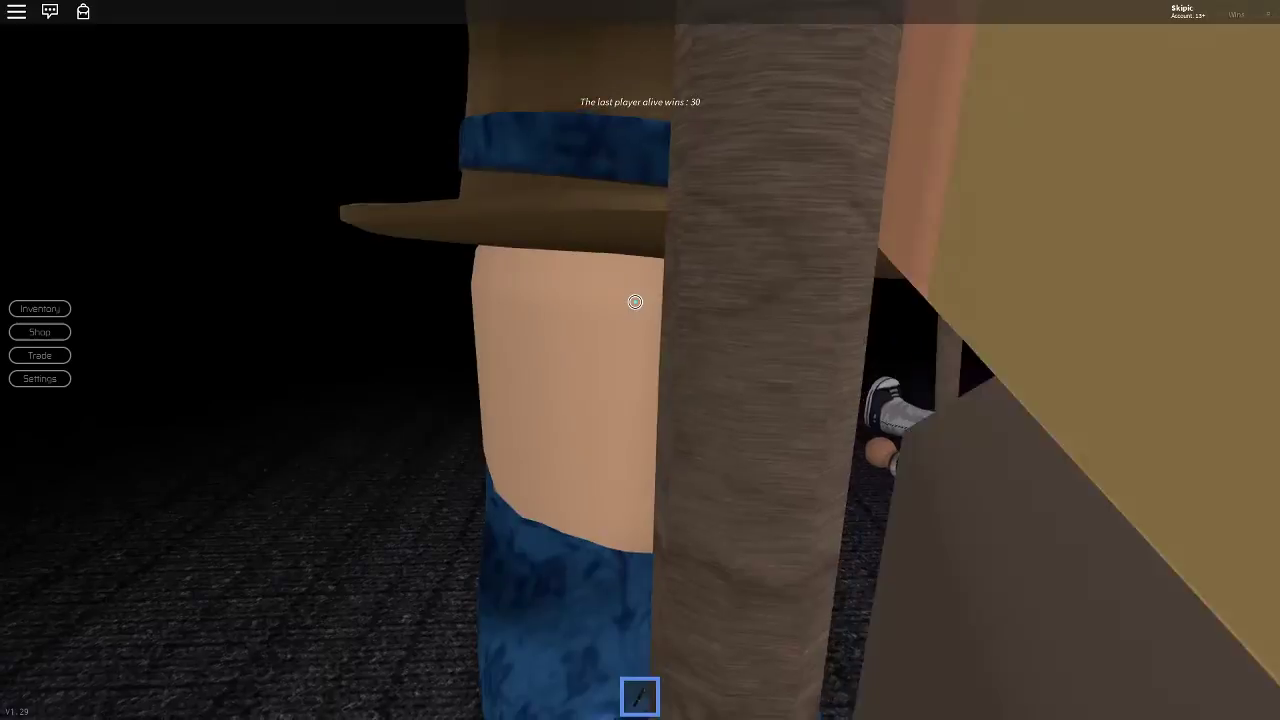
Step: Shoot the last remaining opponent to win the last-player-alive duel
{"action": "left_click", "coordinate": [634, 301]}
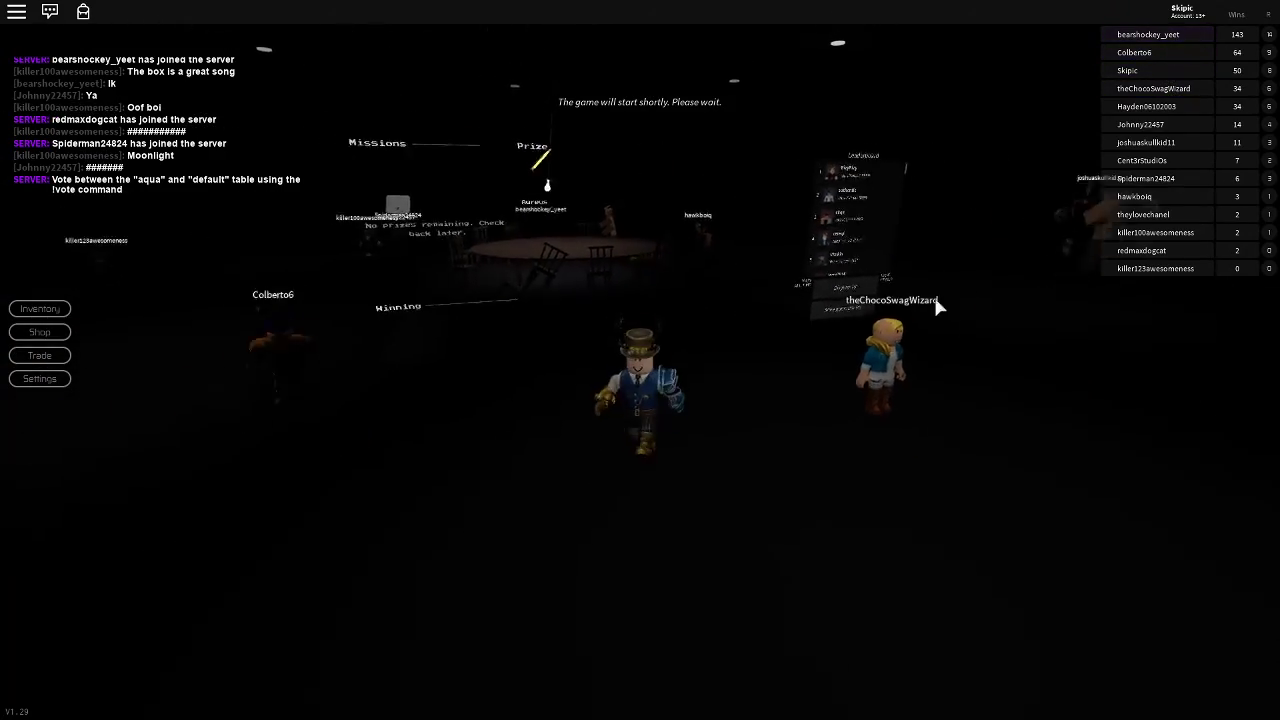
{"action": "scroll", "coordinate": [938, 306], "scroll_direction": "up", "scroll_amount": 5}
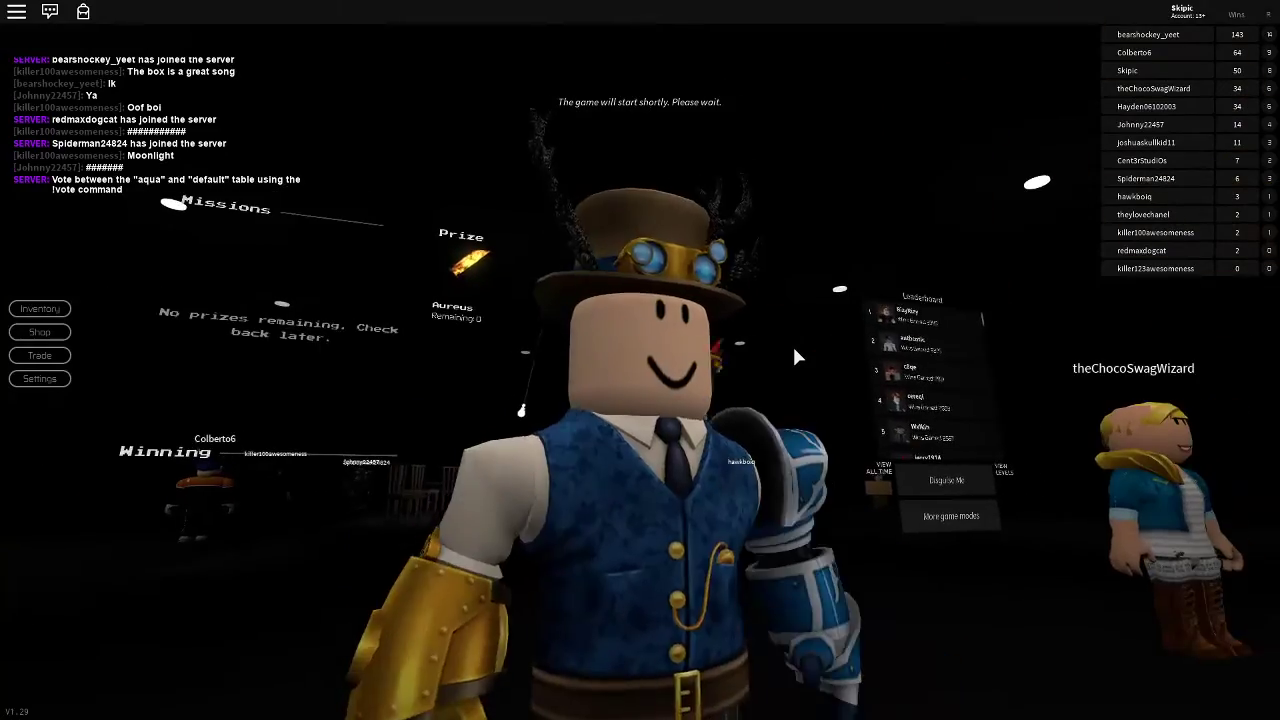
Step: Rotate the camera left around the avatar toward other lobby players
{"action": "key", "text": "Left"}
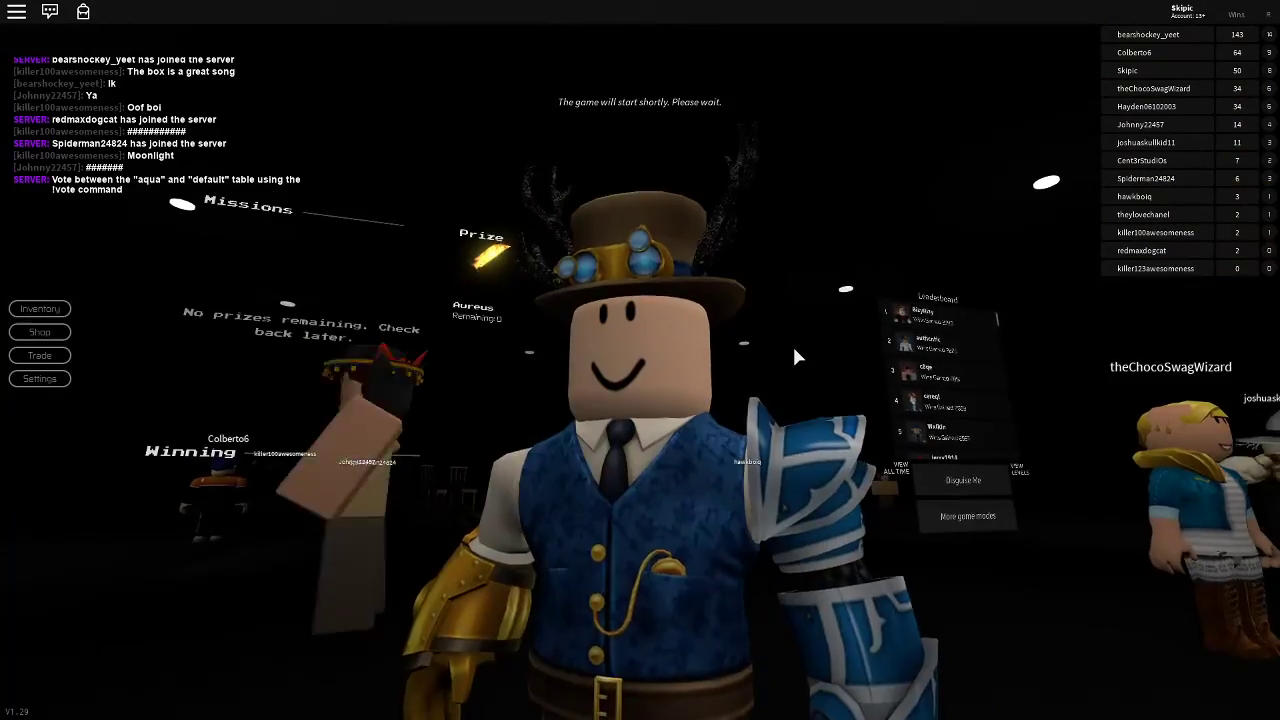
{"action": "key", "text": "Left"}
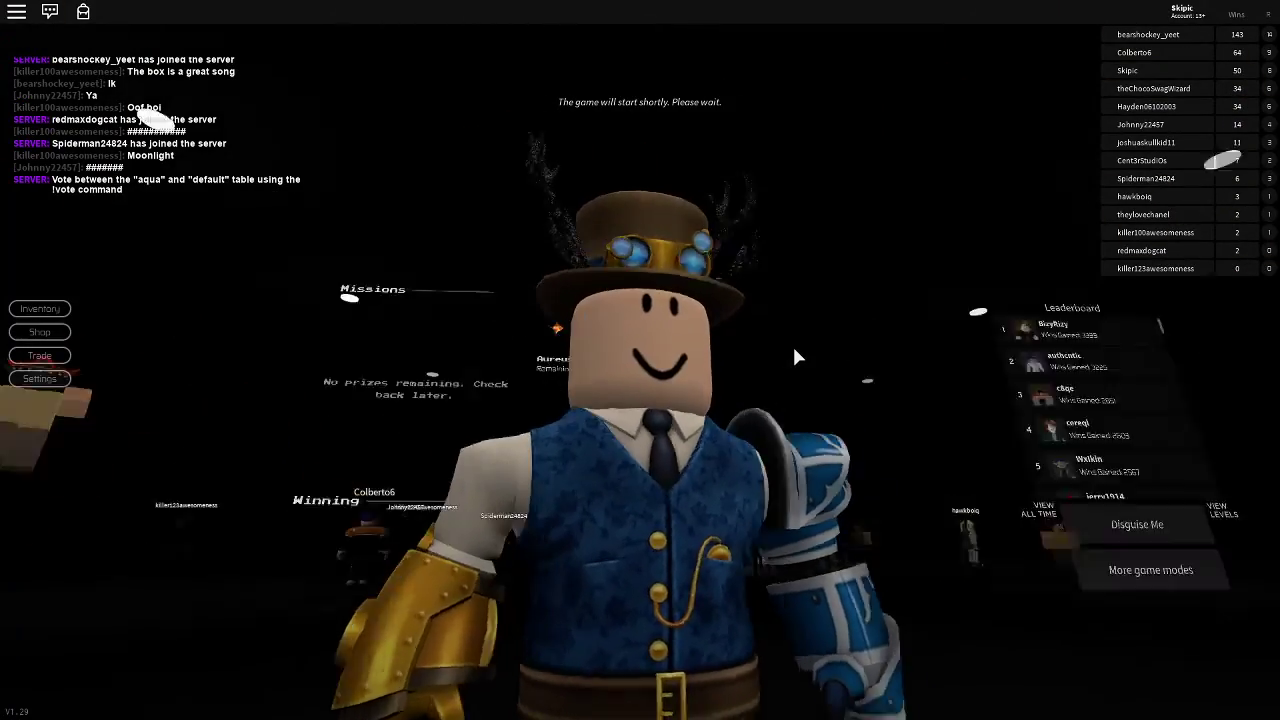
{"action": "key", "text": "Left"}
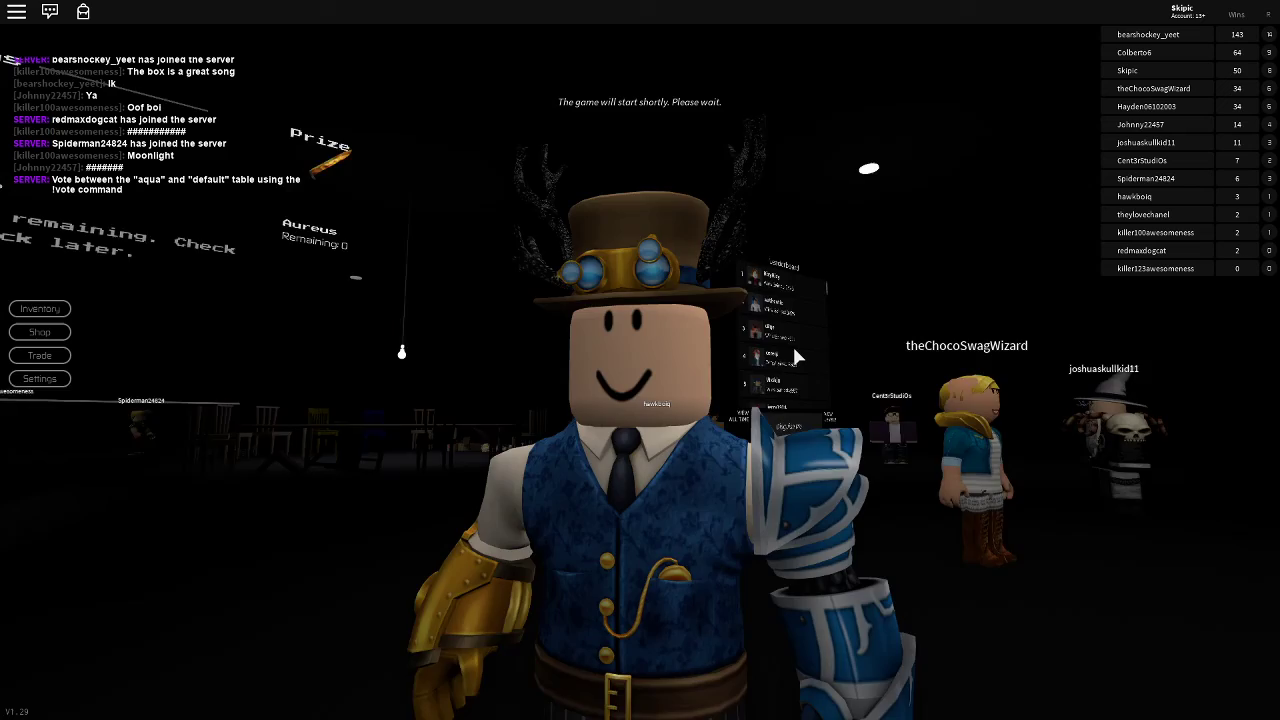